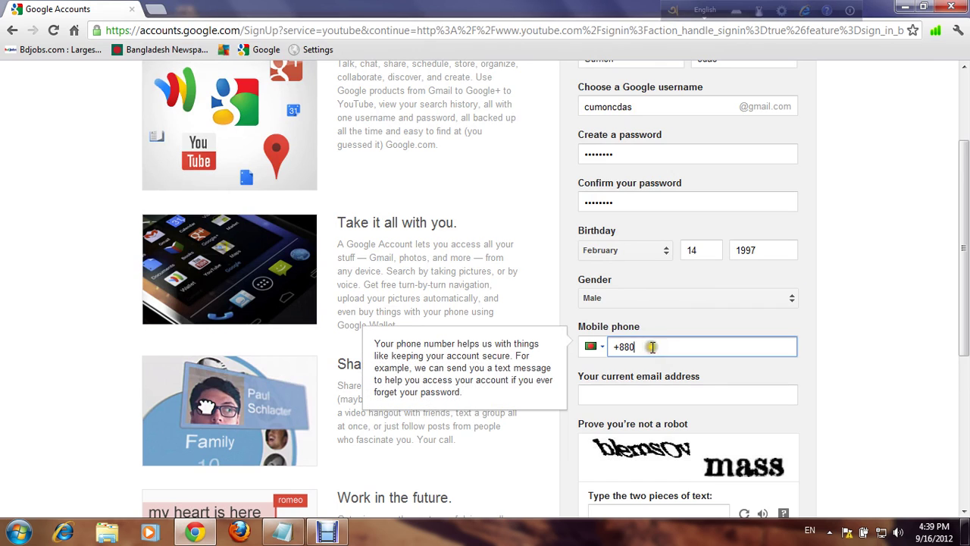
- Paste the mobile phone number and fill the current email from the autocomplete suggestion
key(ctrl+v)
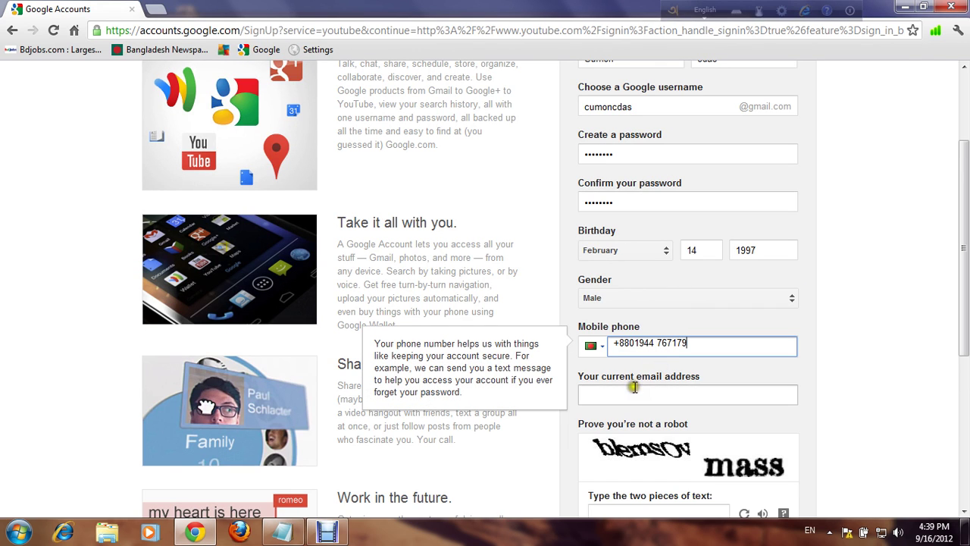
click(634, 393)
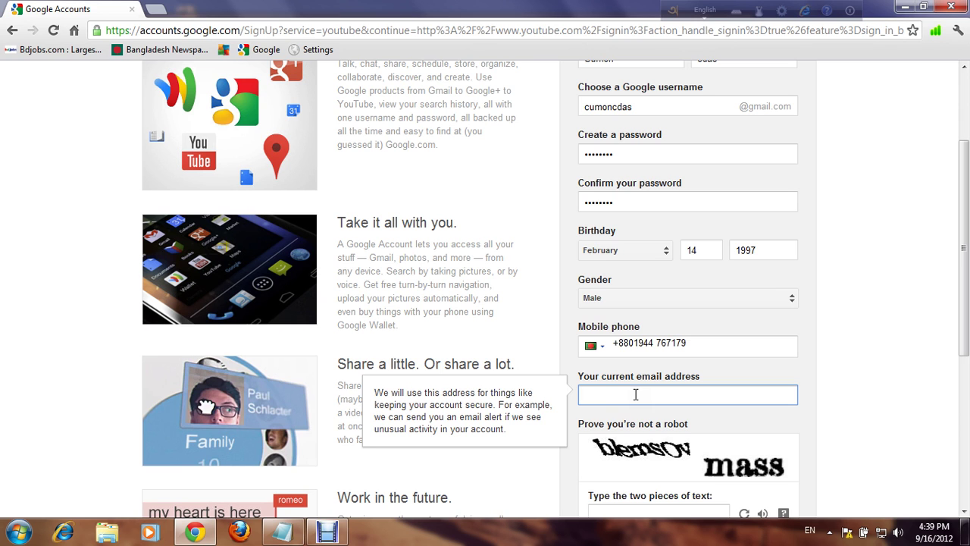
text(su)
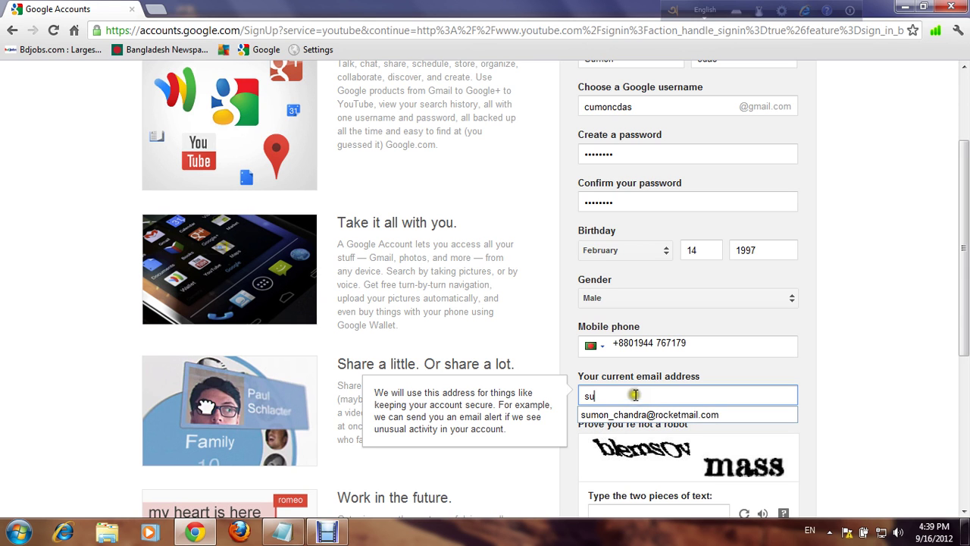
click(663, 415)
- Enter the captcha words, agree to the Terms of Service and submit the sign-up form
scroll(652, 425, down, 3)
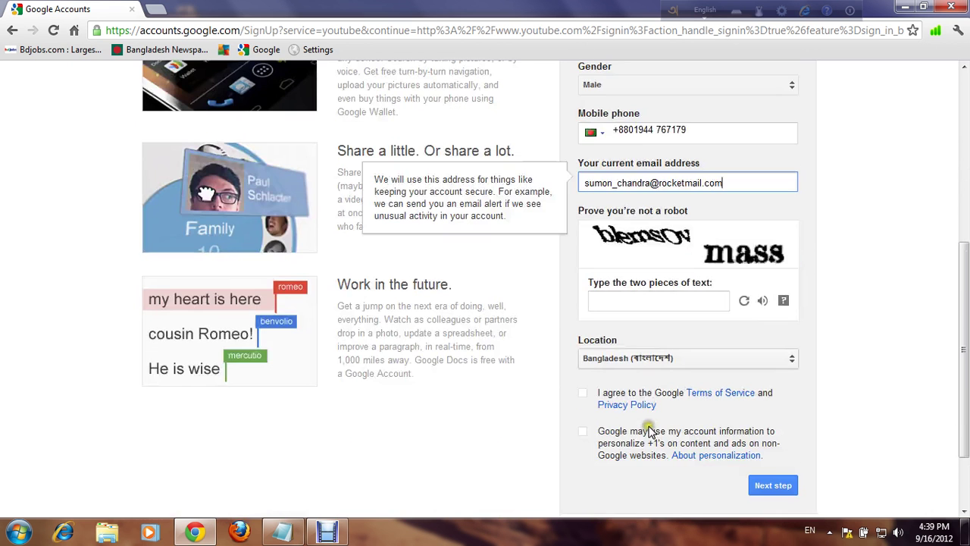
click(611, 303)
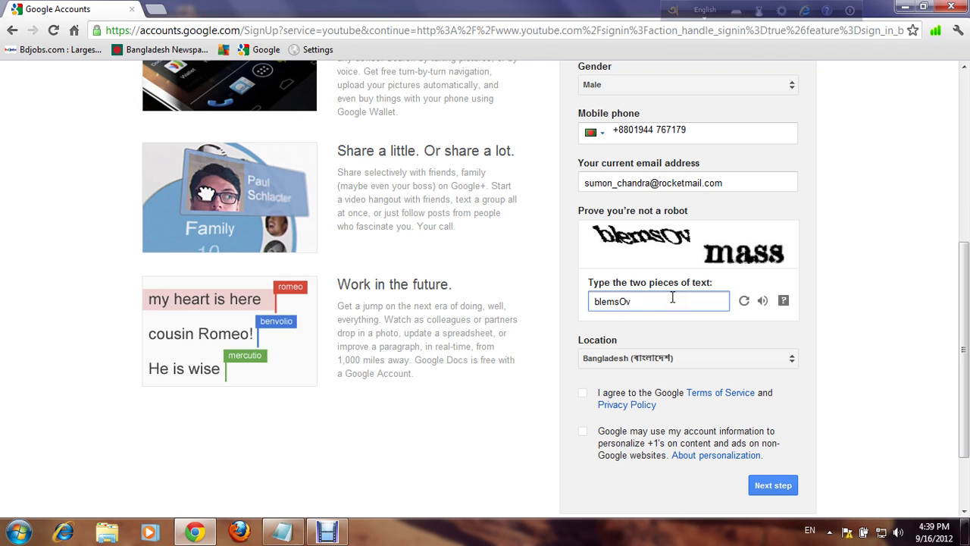
text(mass)
scroll(721, 333, down, 1)
click(583, 321)
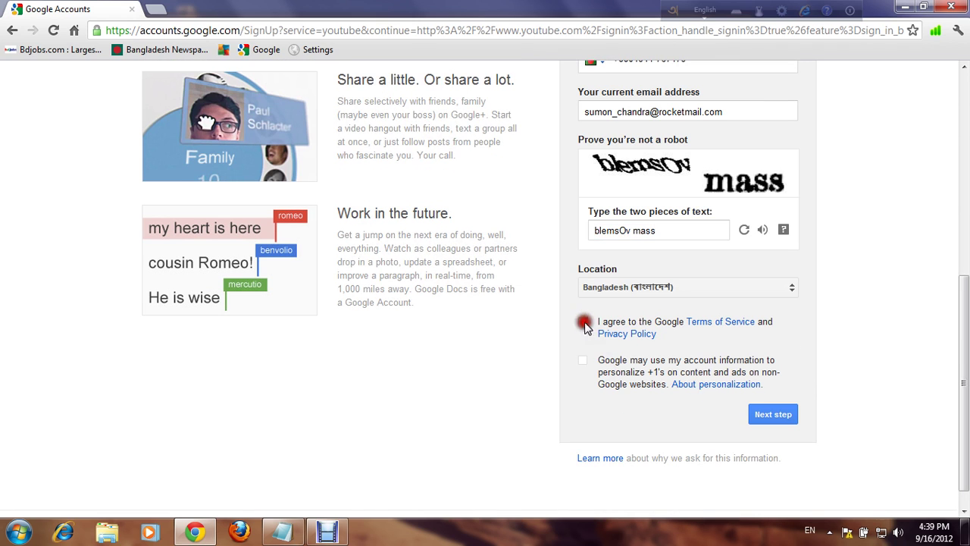
click(771, 414)
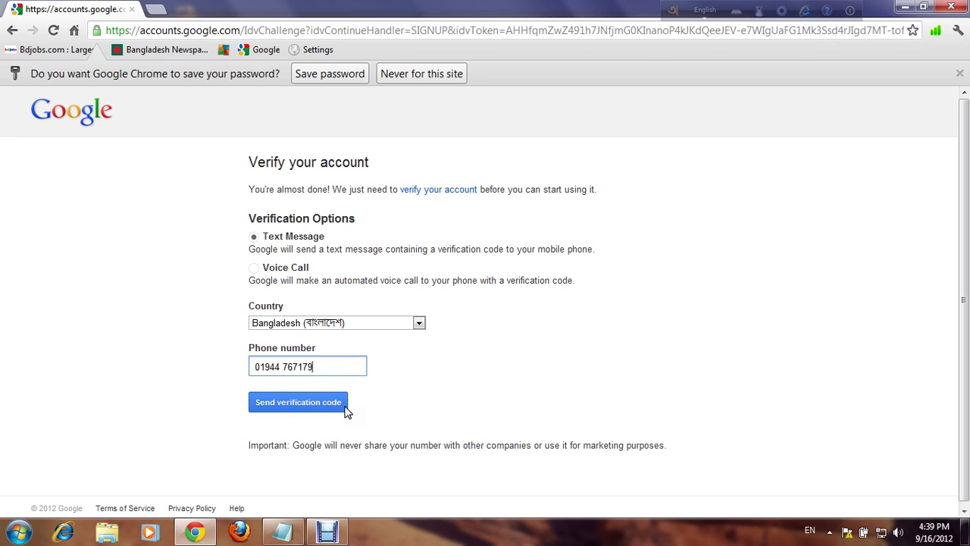
- Request a text-message verification code and submit a code in the entry field
click(345, 410)
click(344, 410)
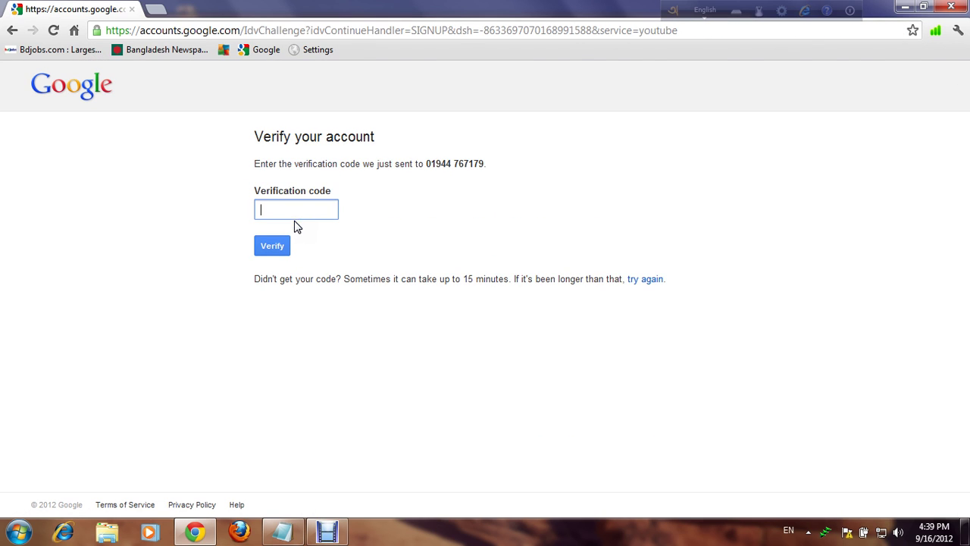
click(296, 211)
click(290, 251)
- Replace the phone number with a corrected one and resend the verification code
click(653, 282)
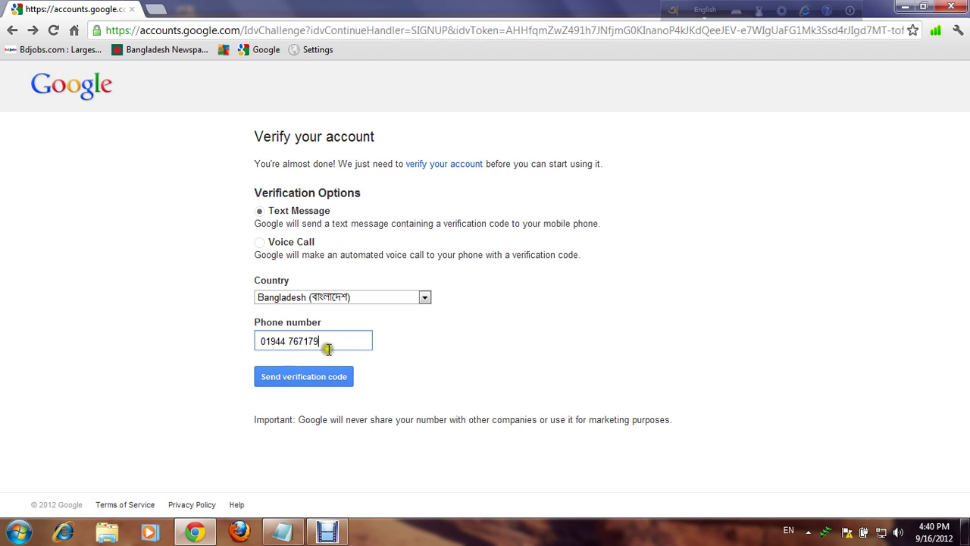
drag(325, 342, 202, 345)
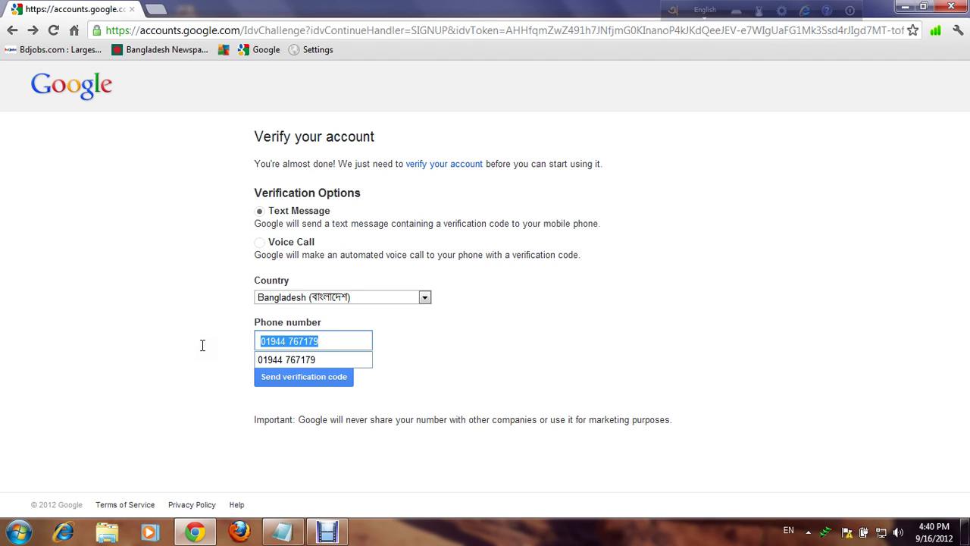
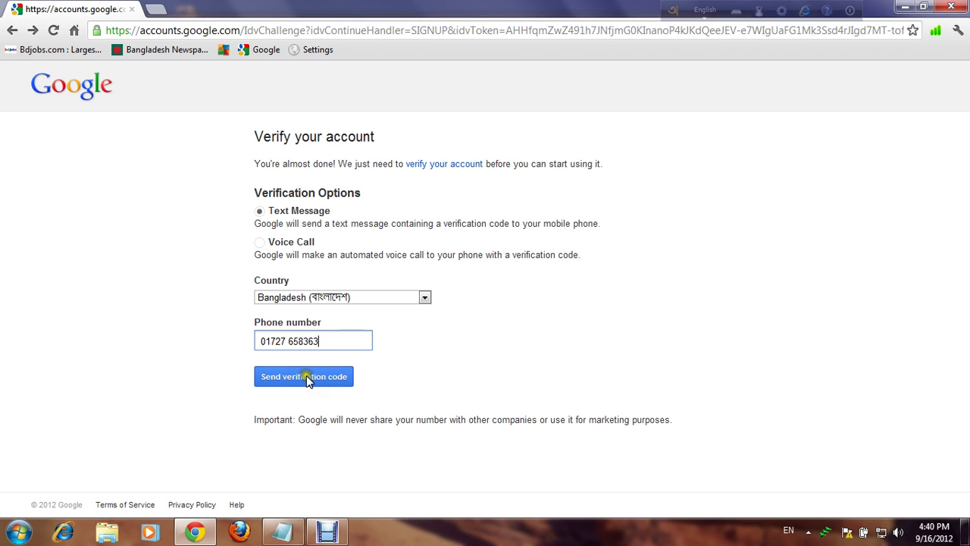
click(307, 377)
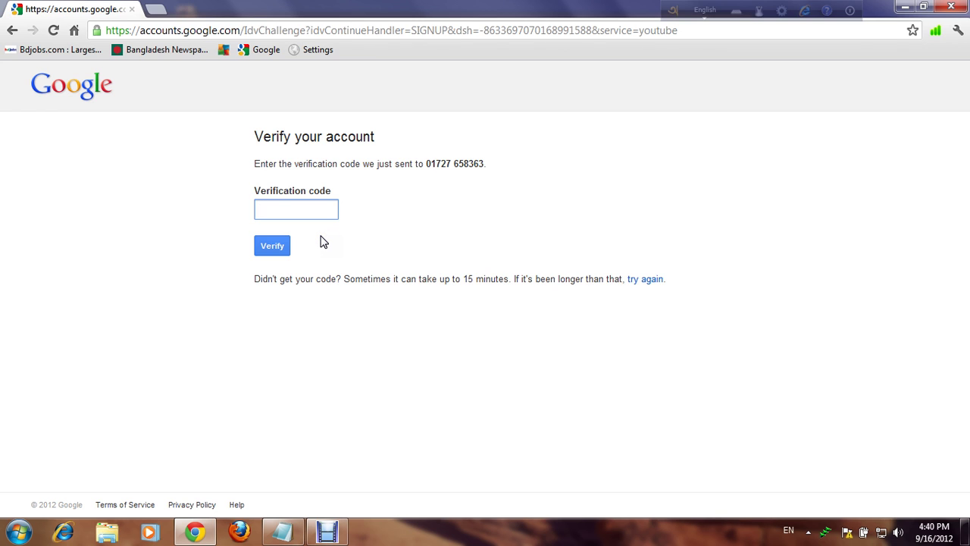
click(348, 217)
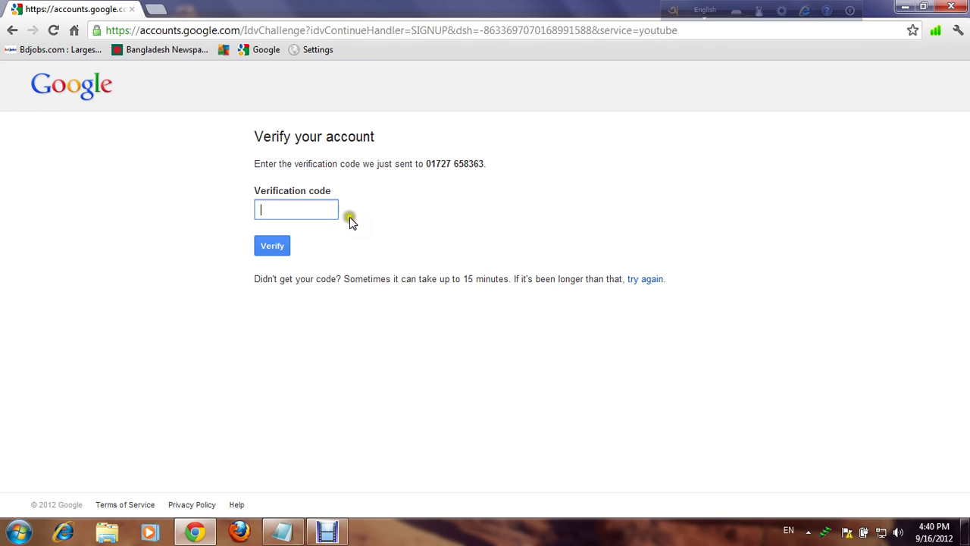
click(326, 531)
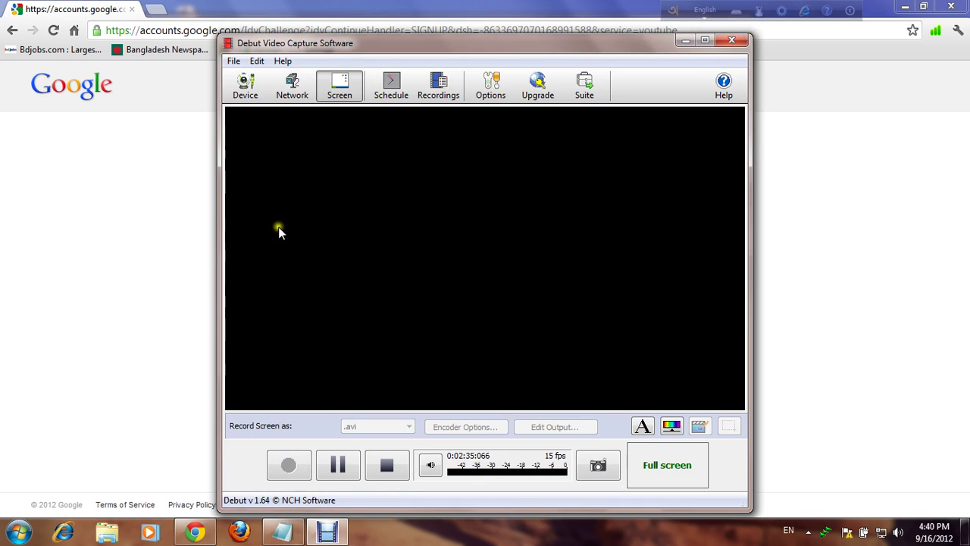
- Enter the received verification code and submit it to verify the account
click(200, 232)
click(283, 209)
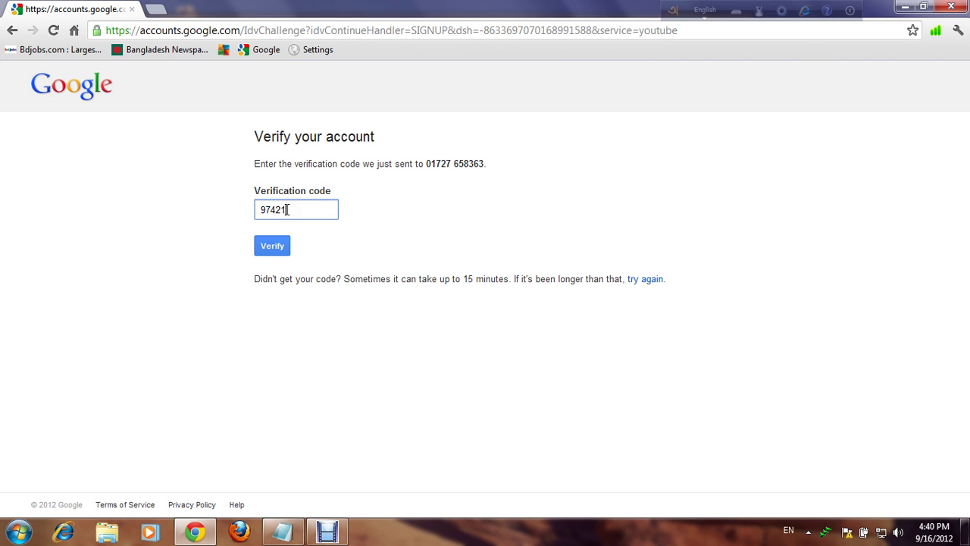
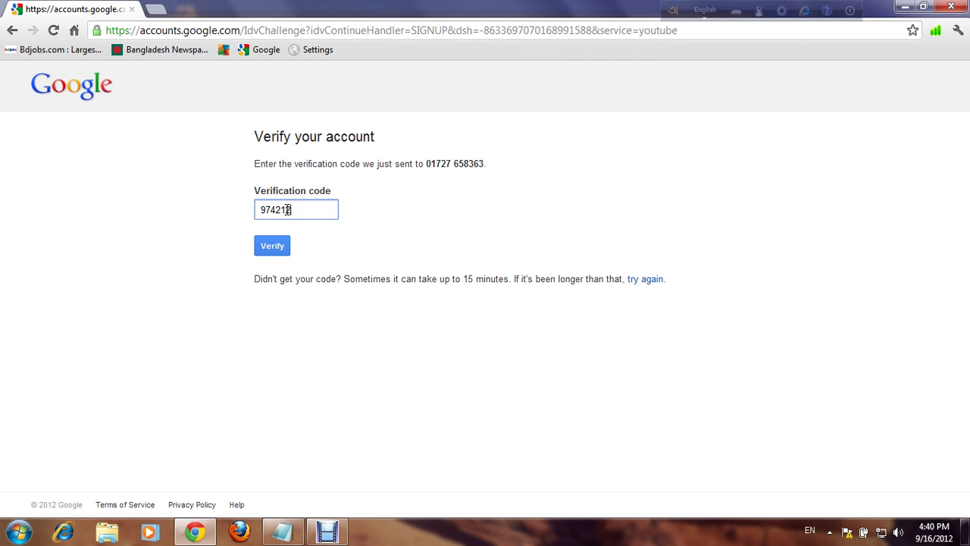
click(278, 247)
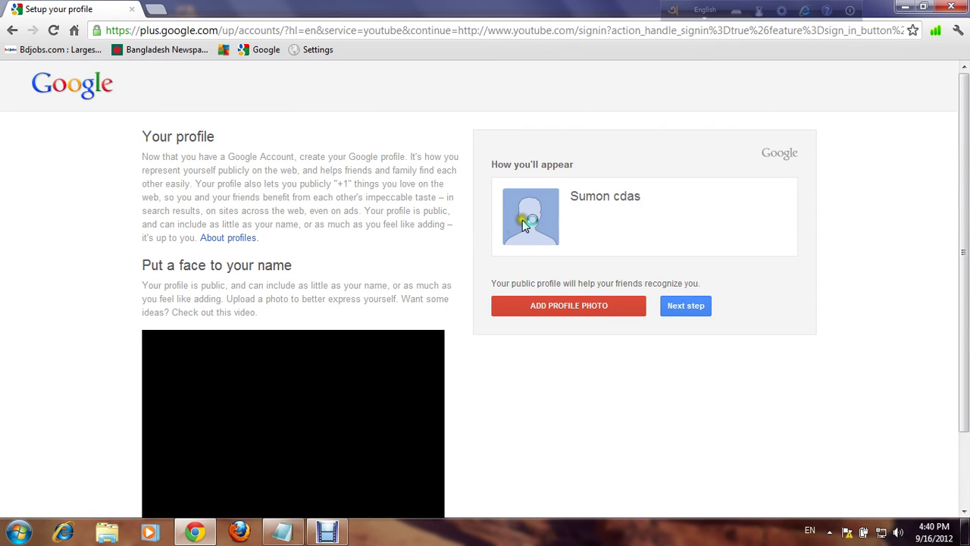
- Skip the profile photo, finish profile setup and go back to YouTube as the new user
scroll(520, 219, down, 2)
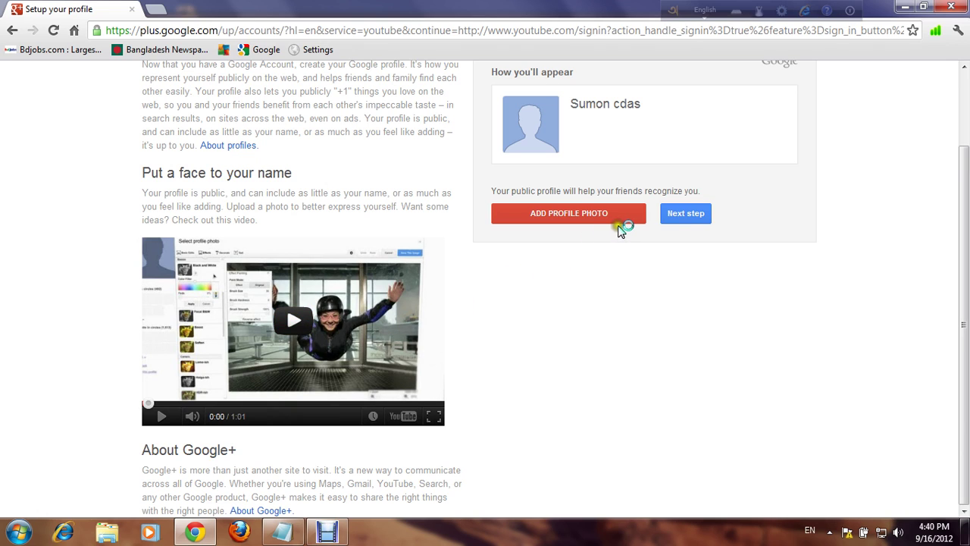
click(680, 216)
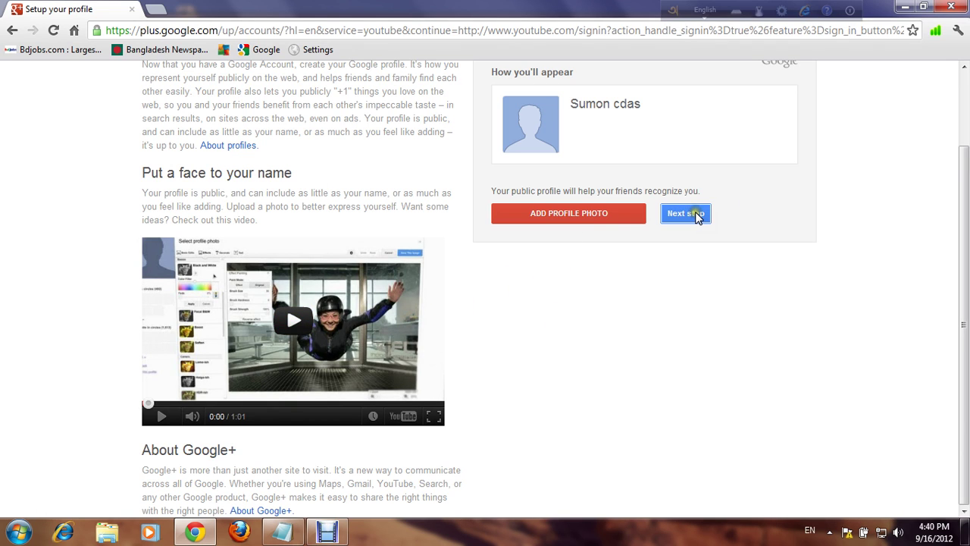
click(686, 213)
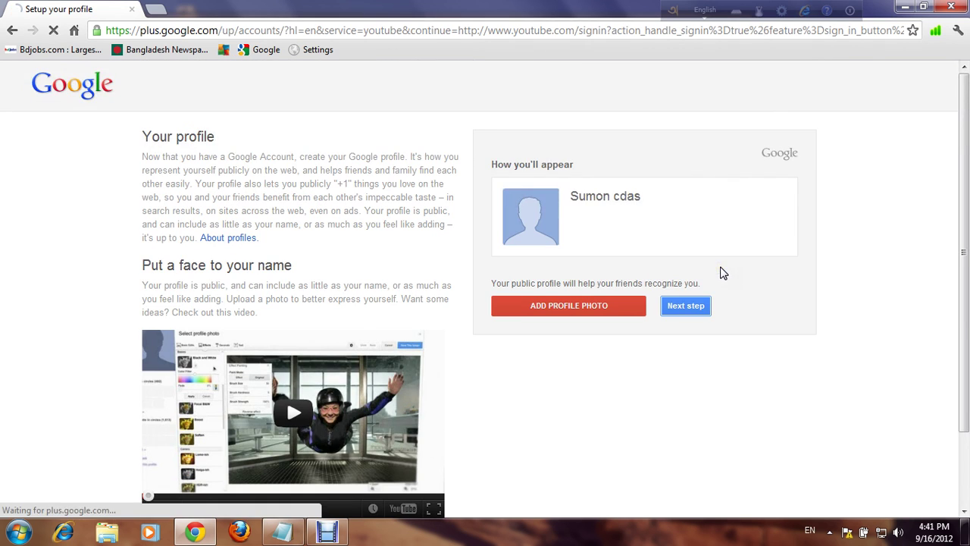
click(686, 305)
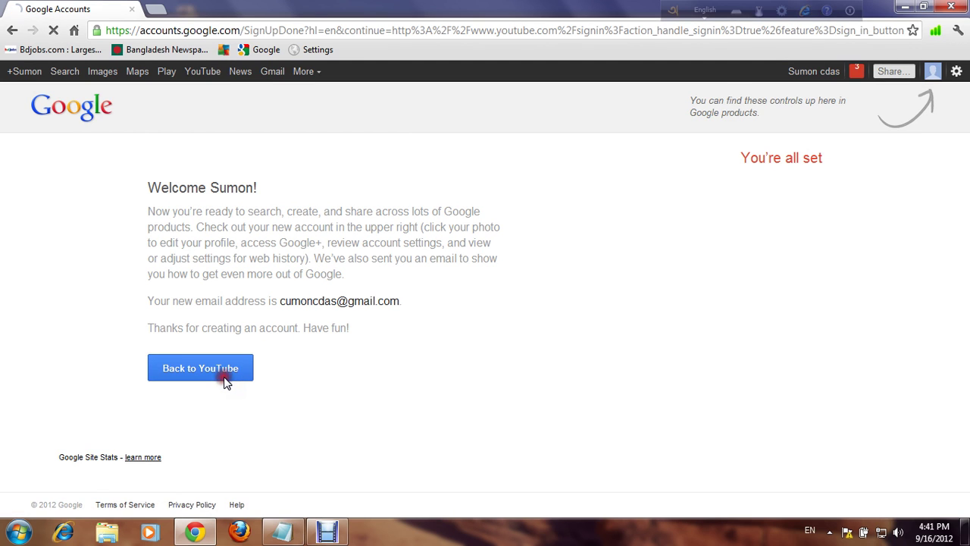
click(225, 383)
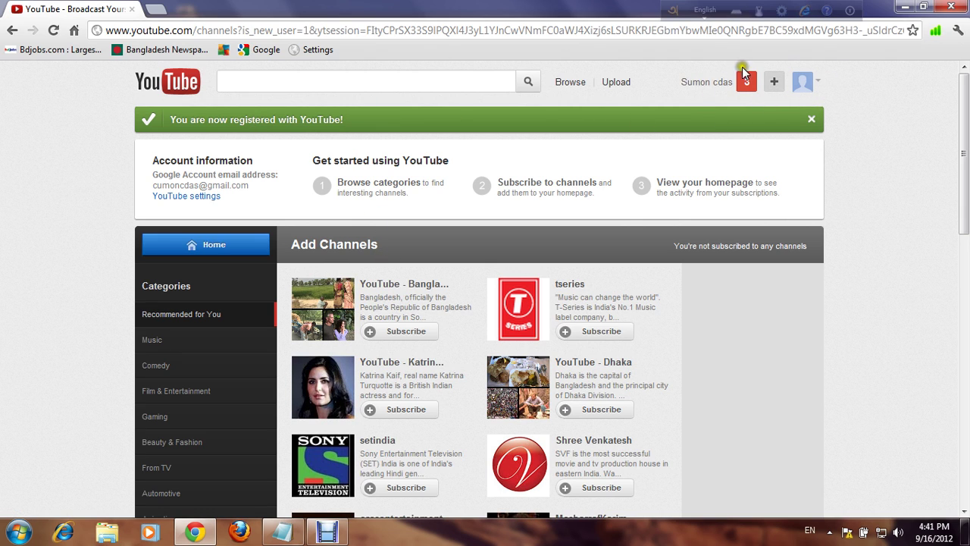
- Open the account and library panel and browse its options
click(805, 82)
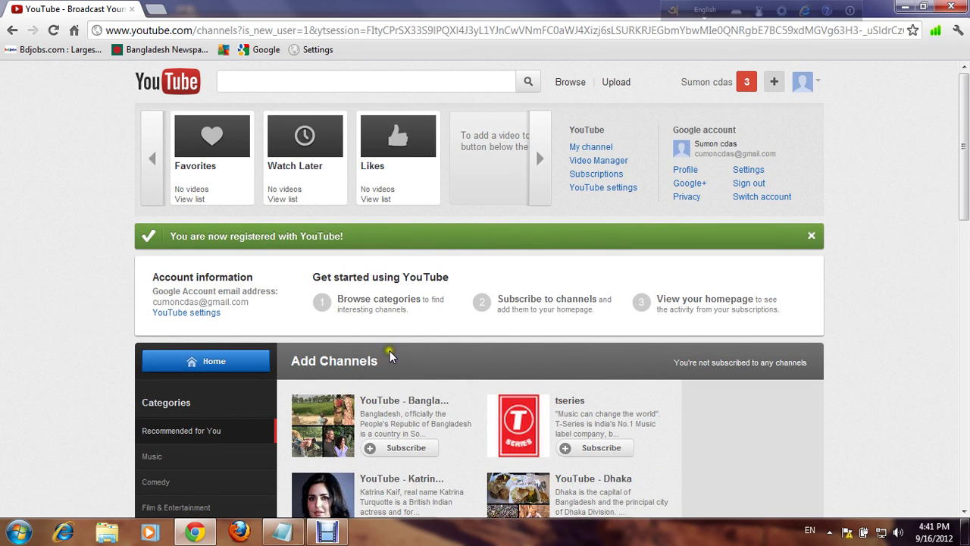
scroll(429, 357, down, 4)
scroll(529, 360, down, 4)
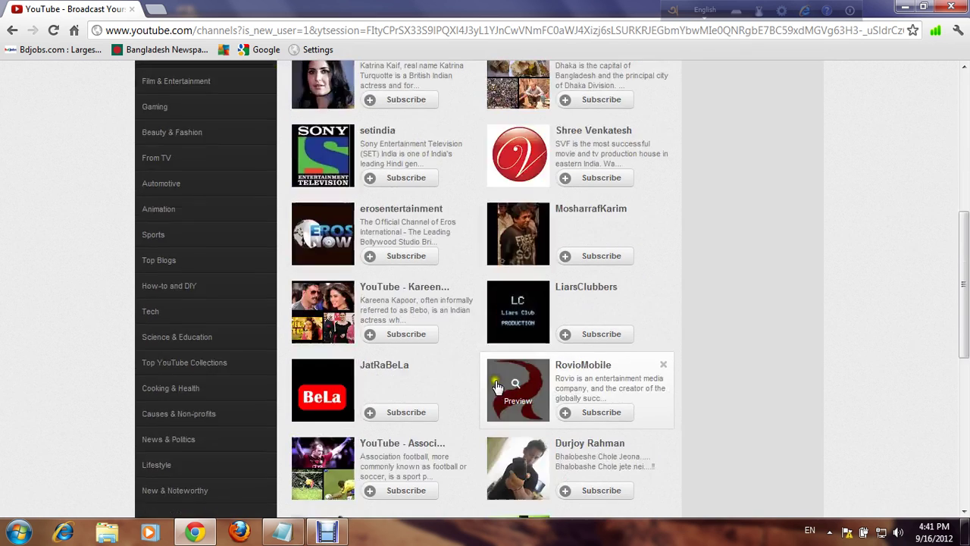
click(337, 531)
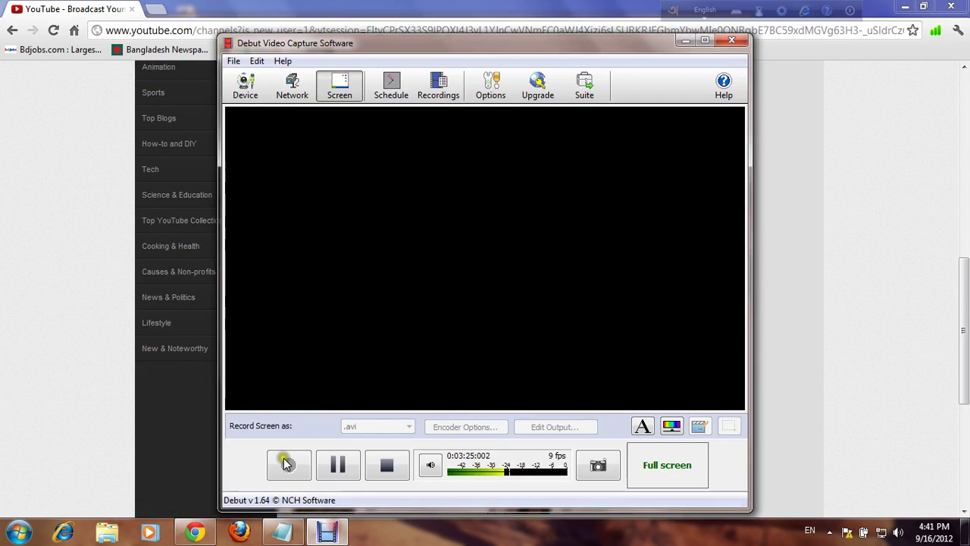
click(336, 462)
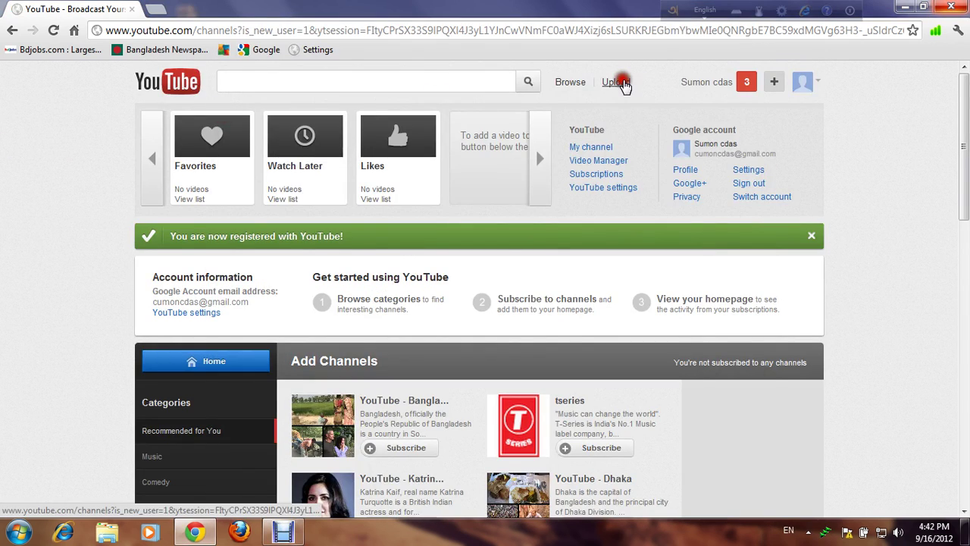
- Confirm readiness for the first upload and choose Untitled 19 from Videos > Debut
click(615, 82)
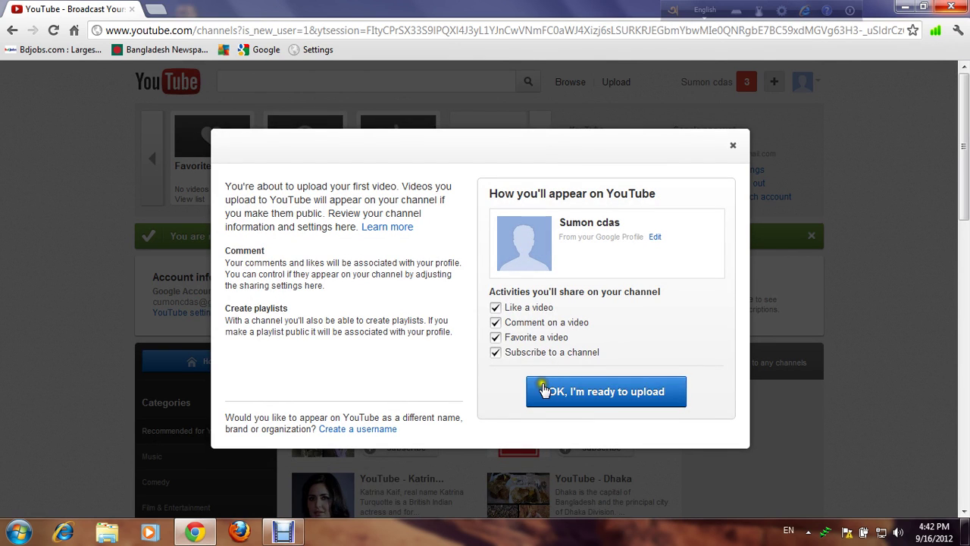
click(604, 399)
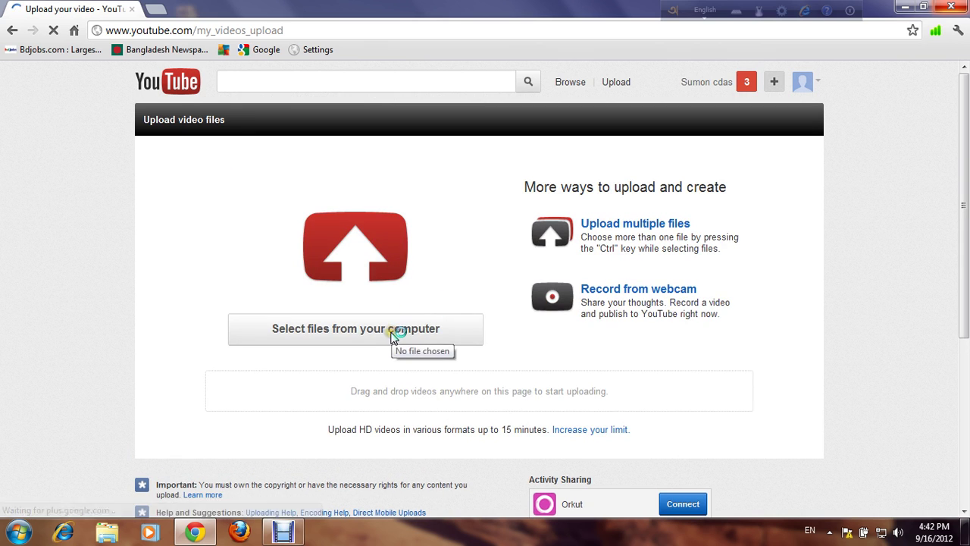
click(398, 331)
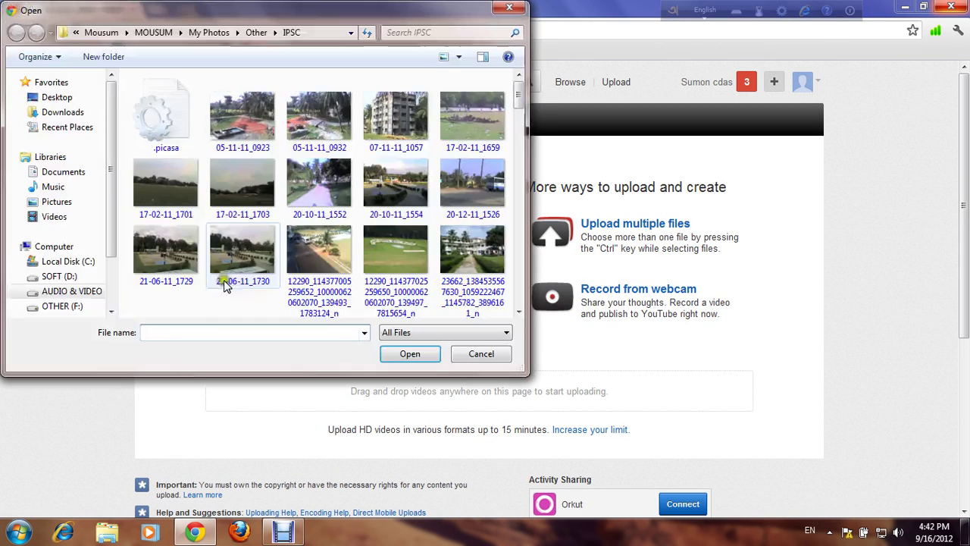
click(56, 217)
double_click(177, 159)
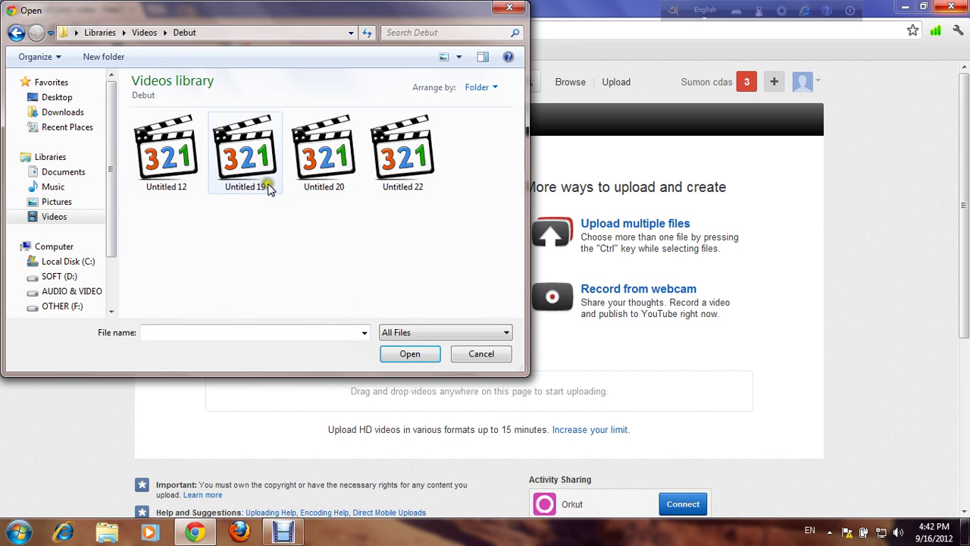
double_click(266, 184)
- Scroll down to the details form while Untitled 19.avi uploads to 71%
scroll(340, 274, down, 2)
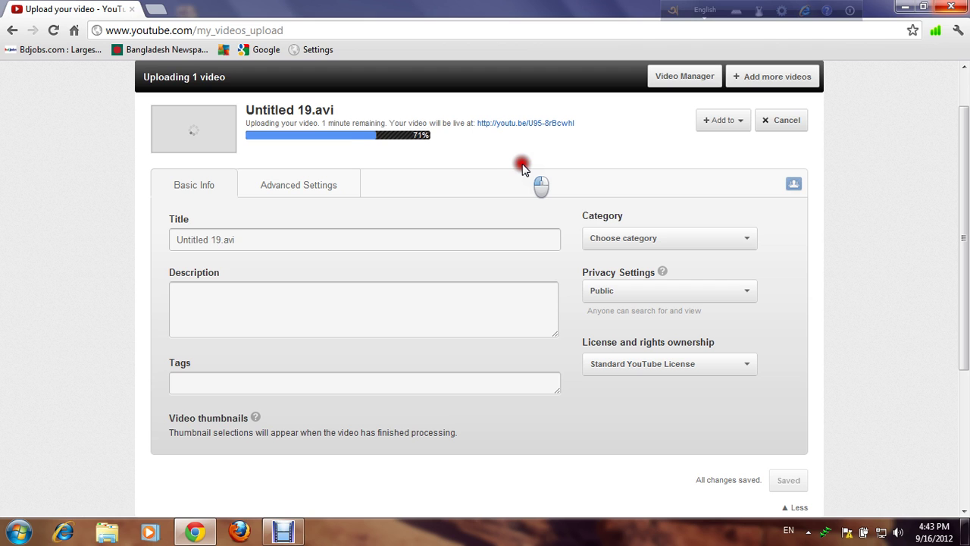
- After the upload completes, review Advanced Settings, keeping video responses set to Approved
scroll(515, 164, down, 2)
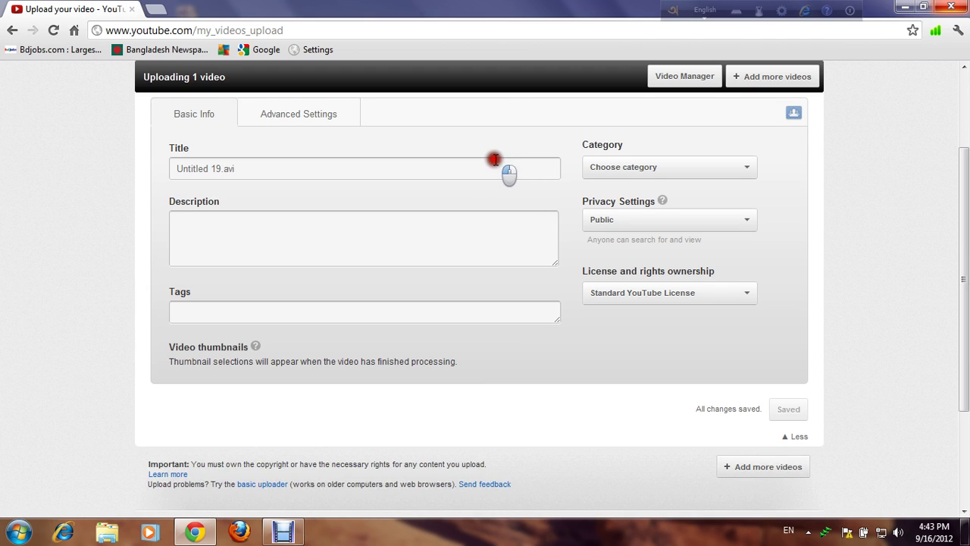
scroll(494, 159, up, 4)
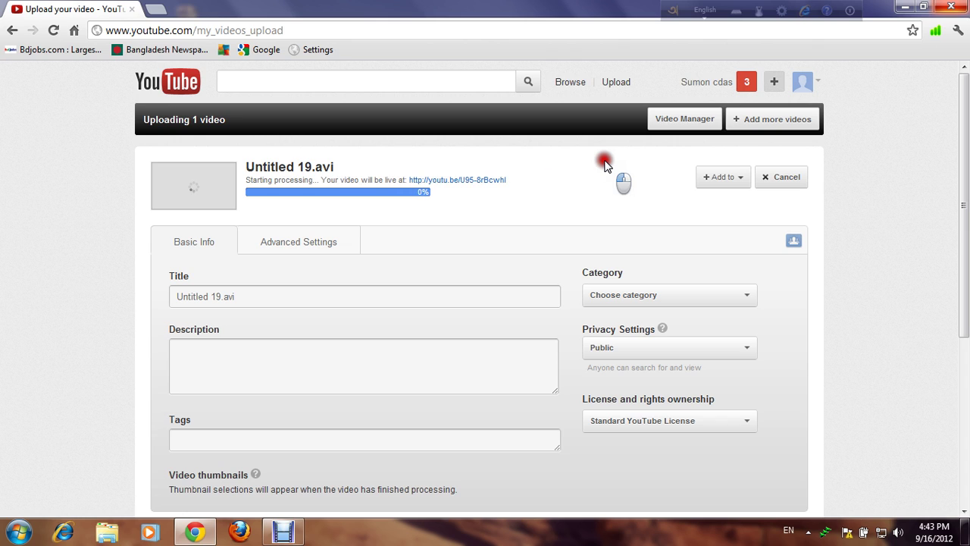
scroll(576, 203, down, 1)
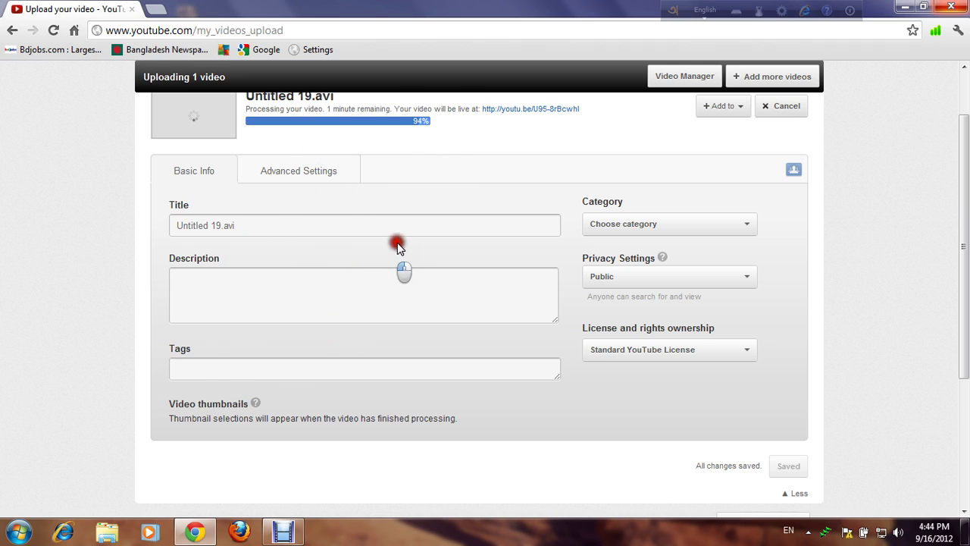
scroll(464, 148, up, 1)
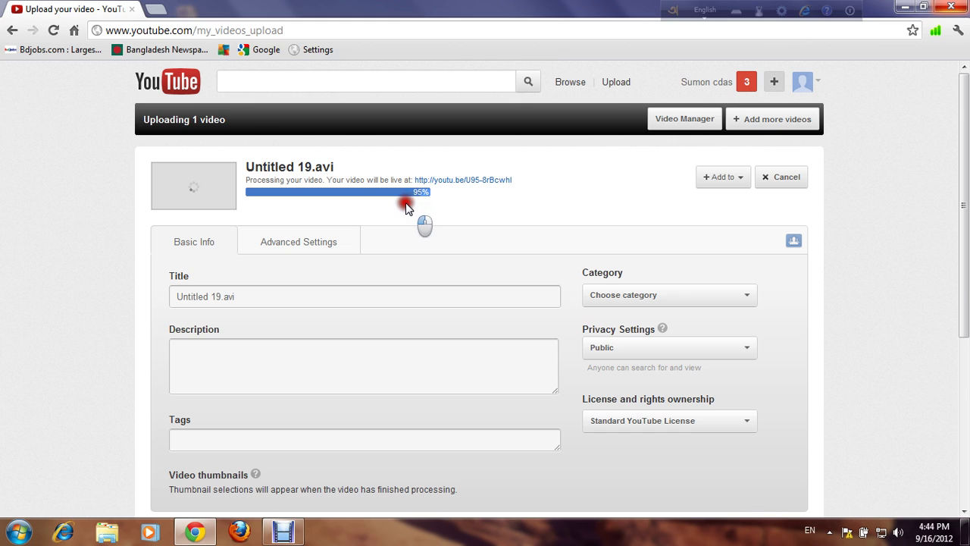
scroll(405, 203, down, 2)
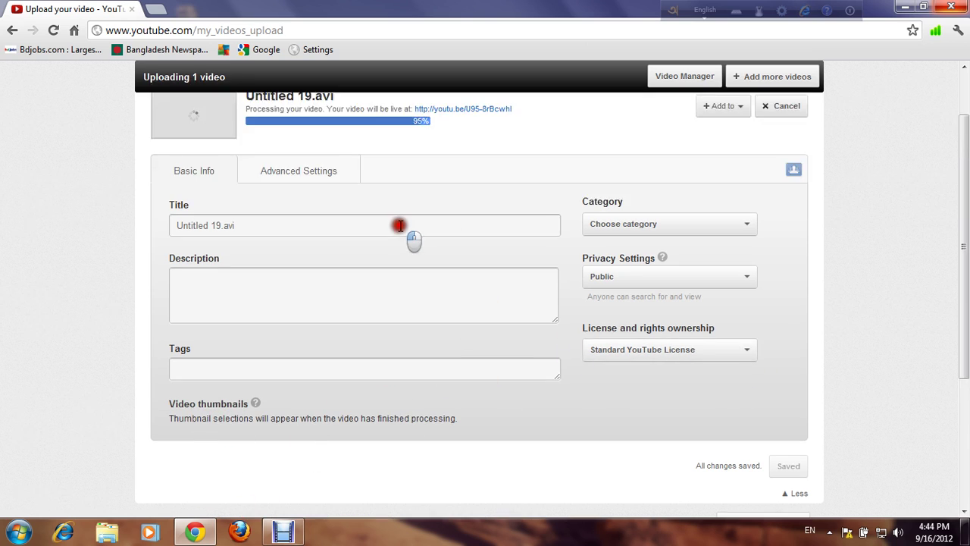
scroll(396, 223, up, 1)
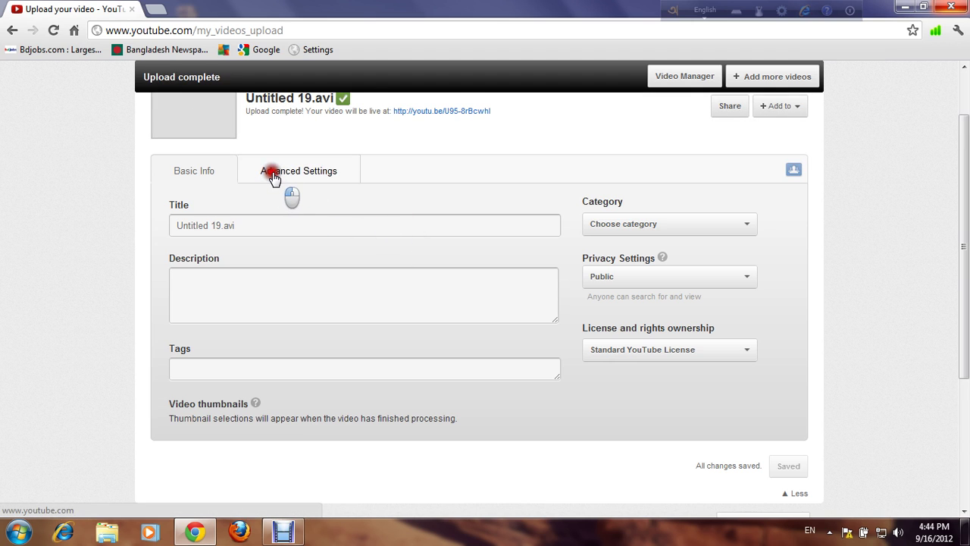
scroll(273, 175, up, 1)
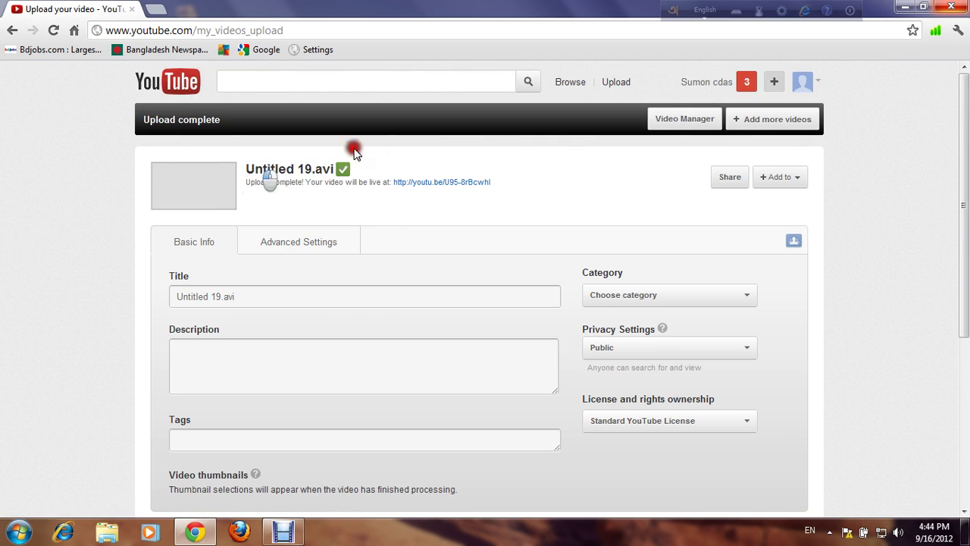
click(325, 246)
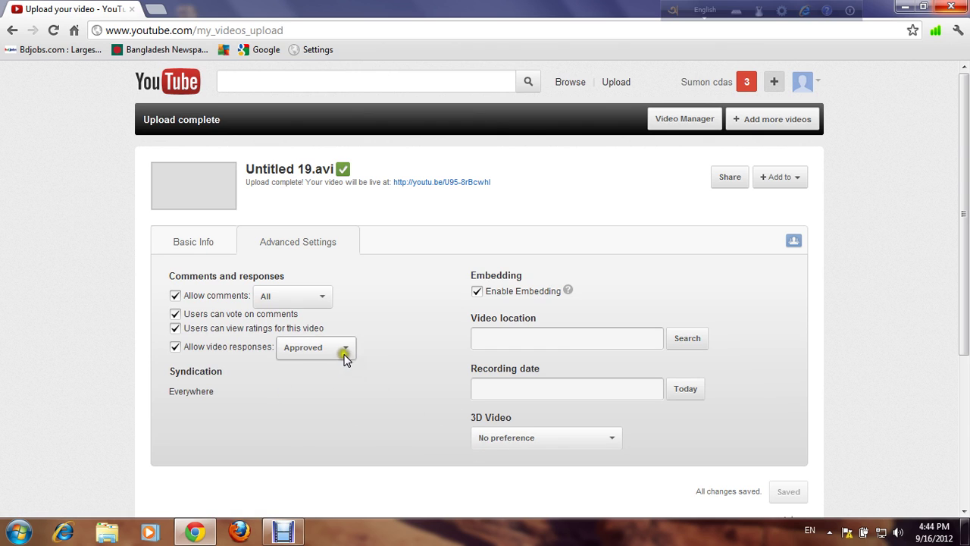
click(323, 298)
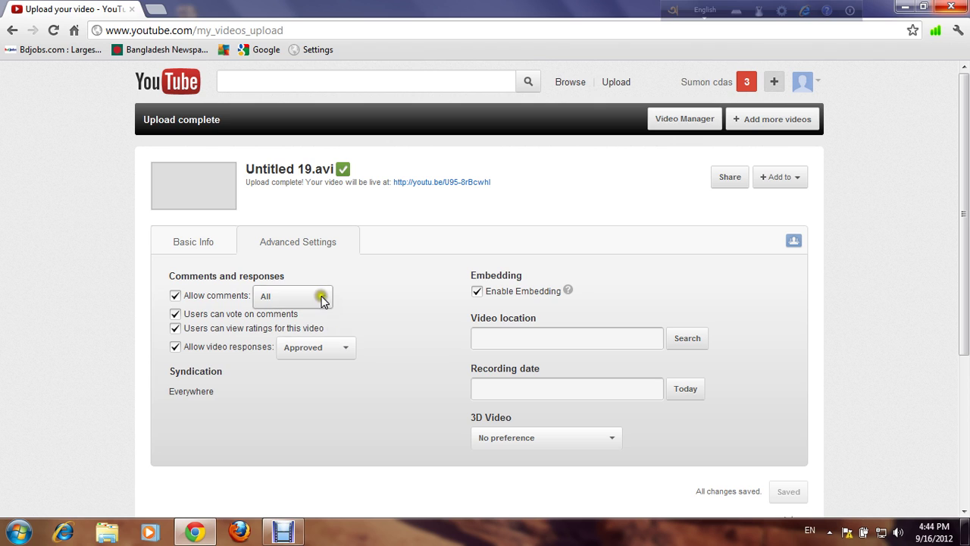
click(346, 347)
click(346, 348)
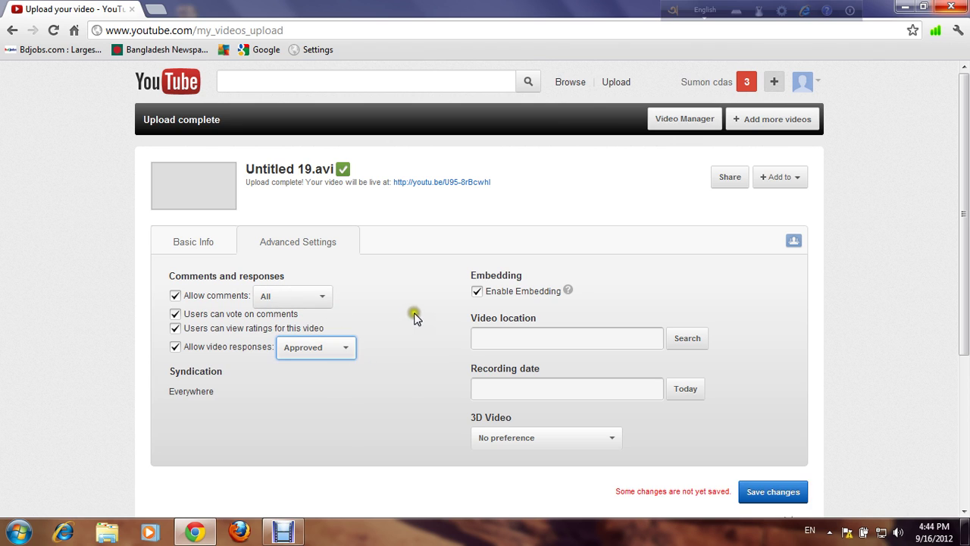
- Back in Basic Info, keep the Standard YouTube License
click(208, 250)
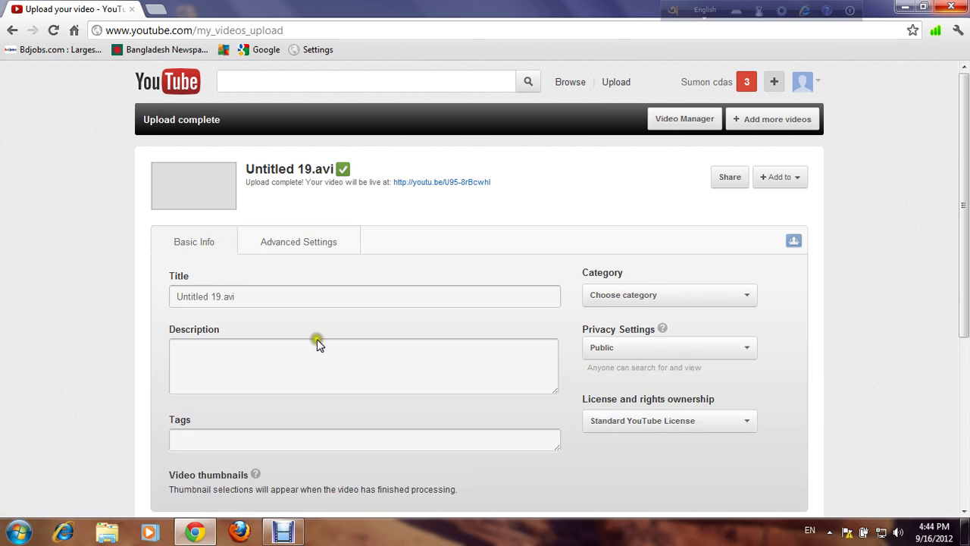
scroll(316, 340, down, 2)
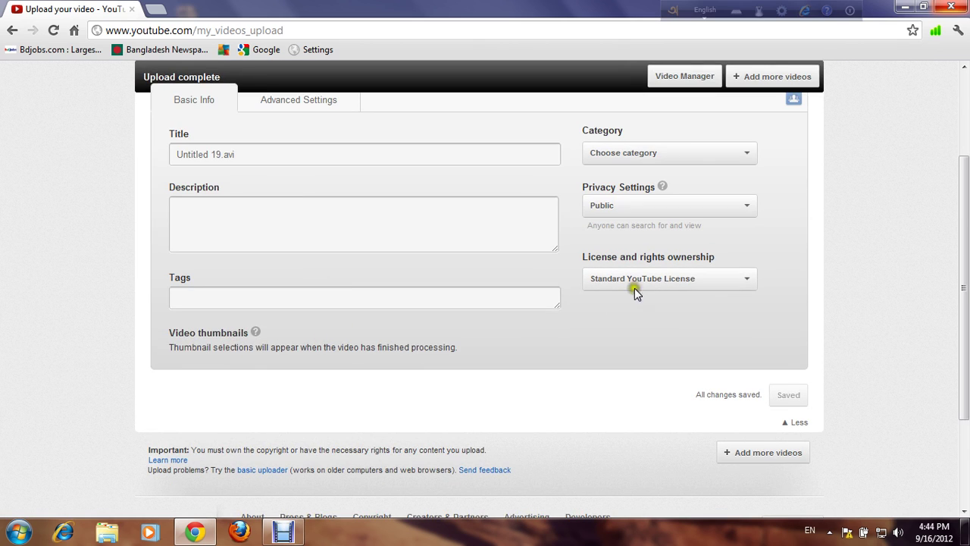
click(737, 277)
click(738, 277)
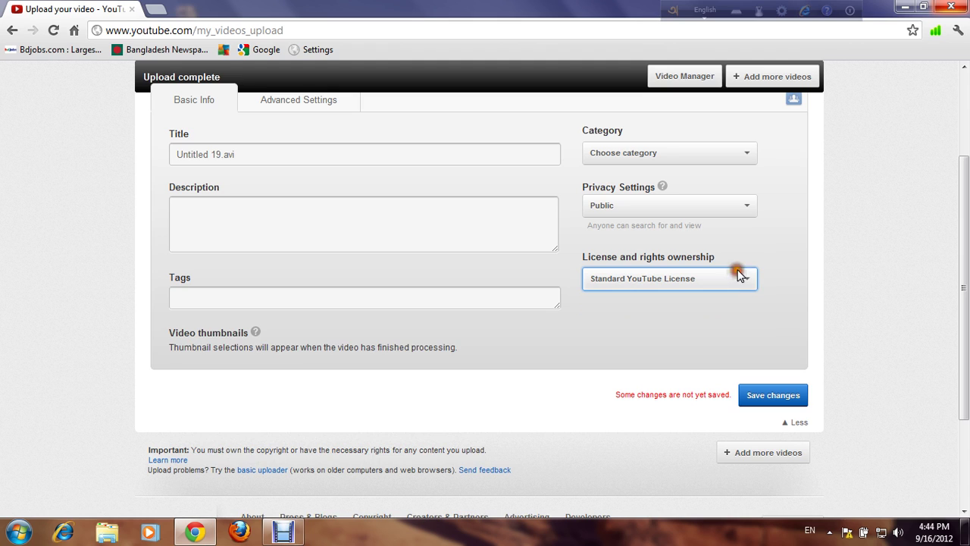
scroll(734, 225, up, 1)
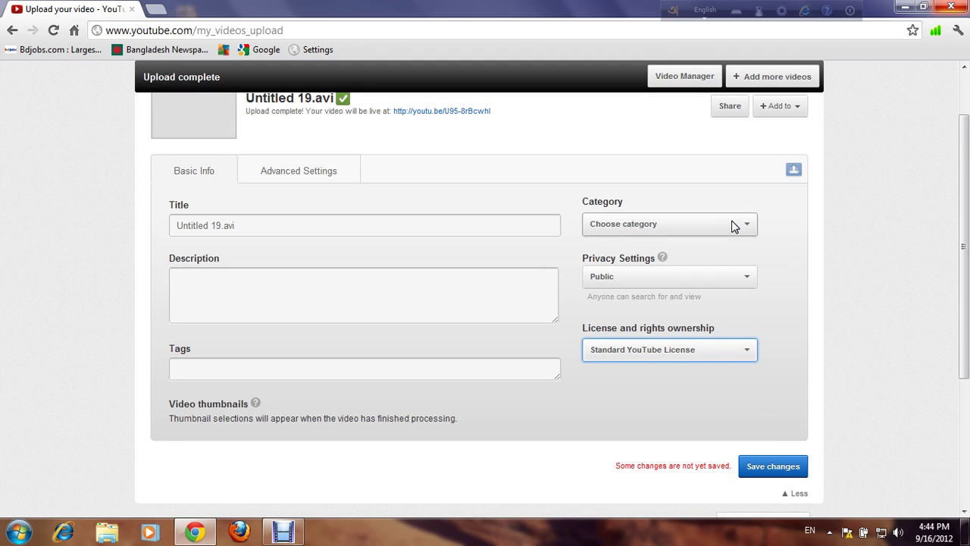
scroll(733, 226, up, 1)
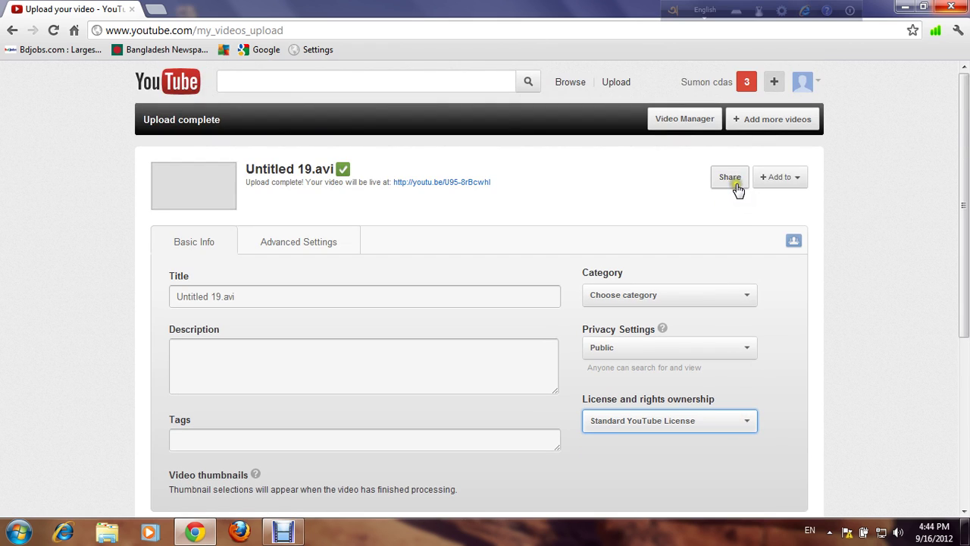
- View and close the sharing options, then enter the search query 'untitled 19' with a space
click(731, 180)
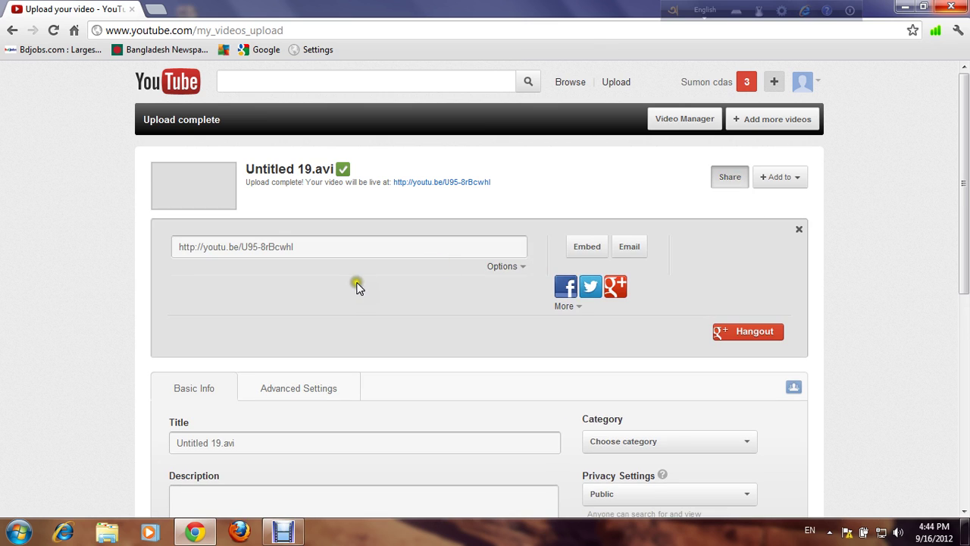
click(800, 230)
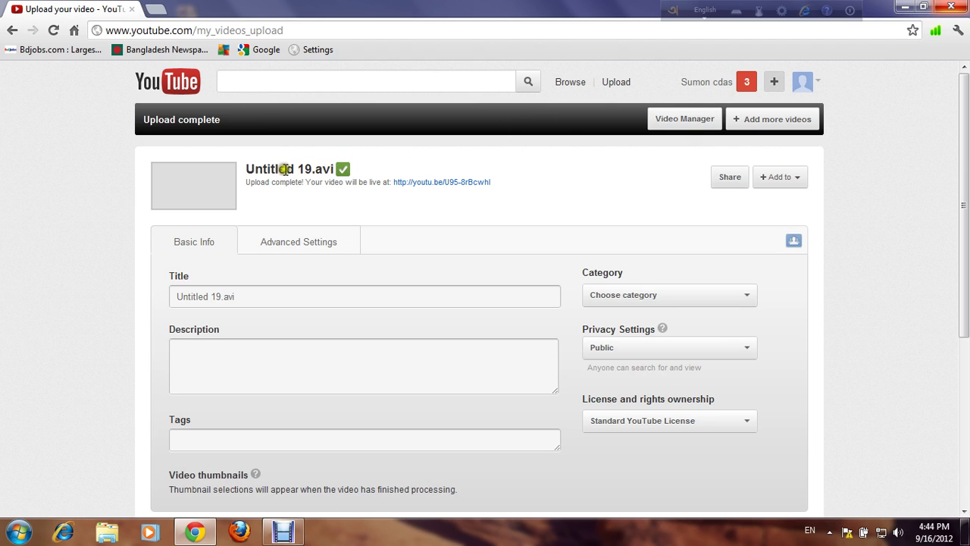
click(248, 85)
text(un)
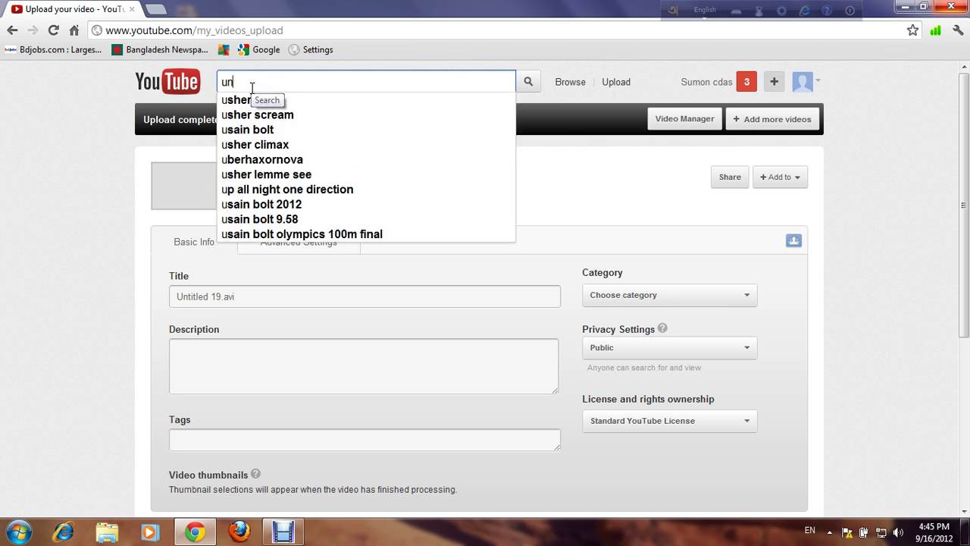
text(ti)
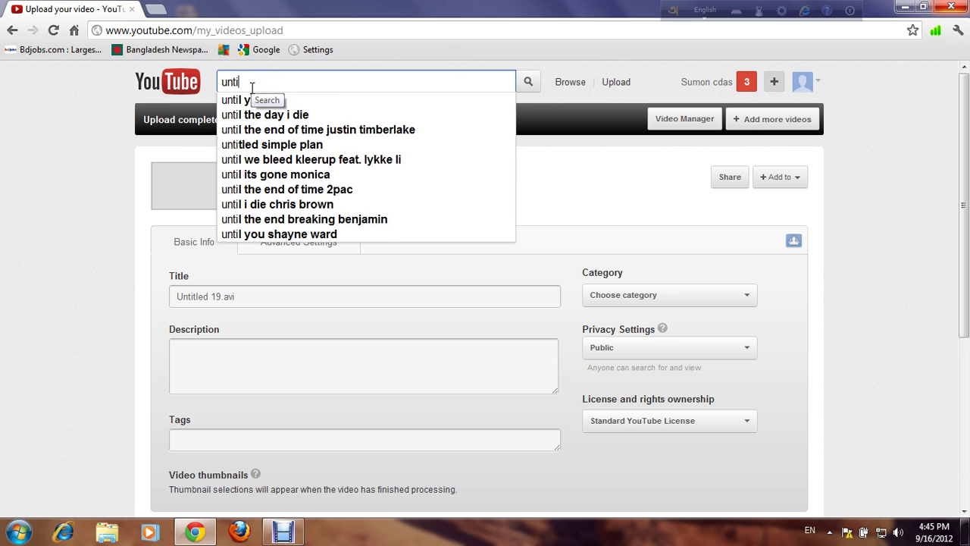
text(tl)
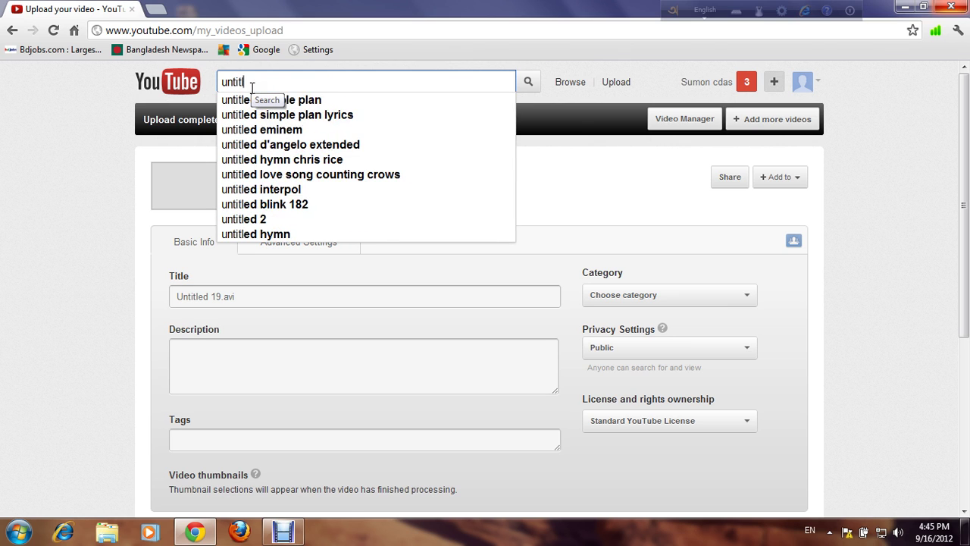
text(ed)
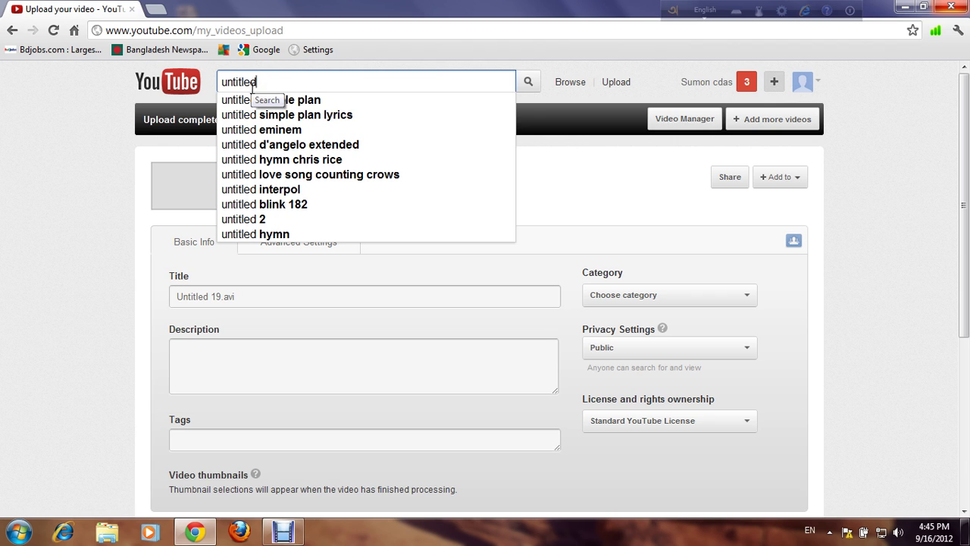
text(19)
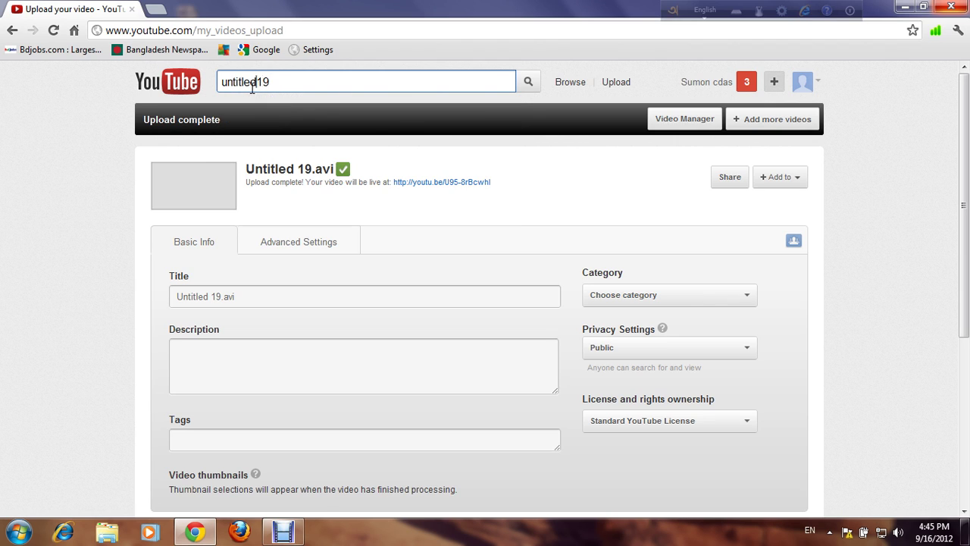
click(253, 88)
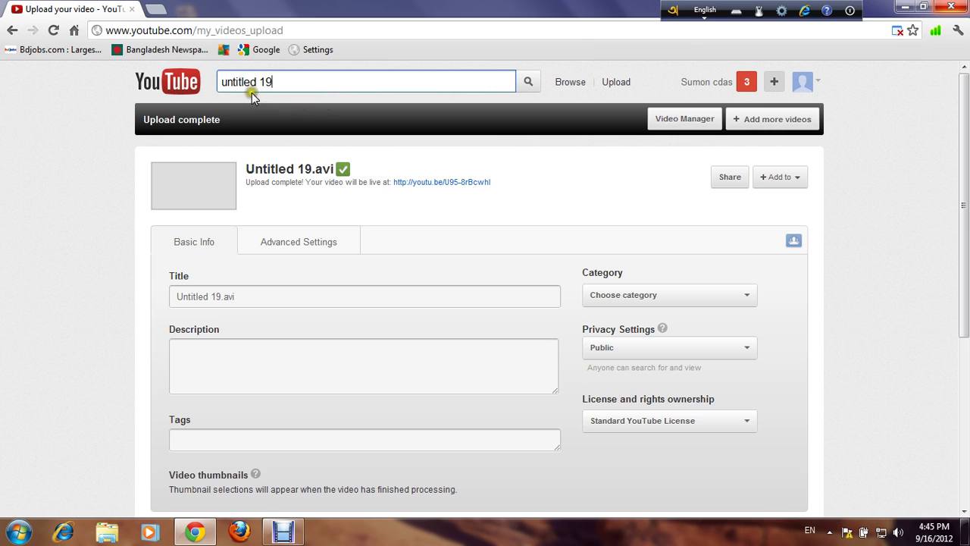
click(331, 173)
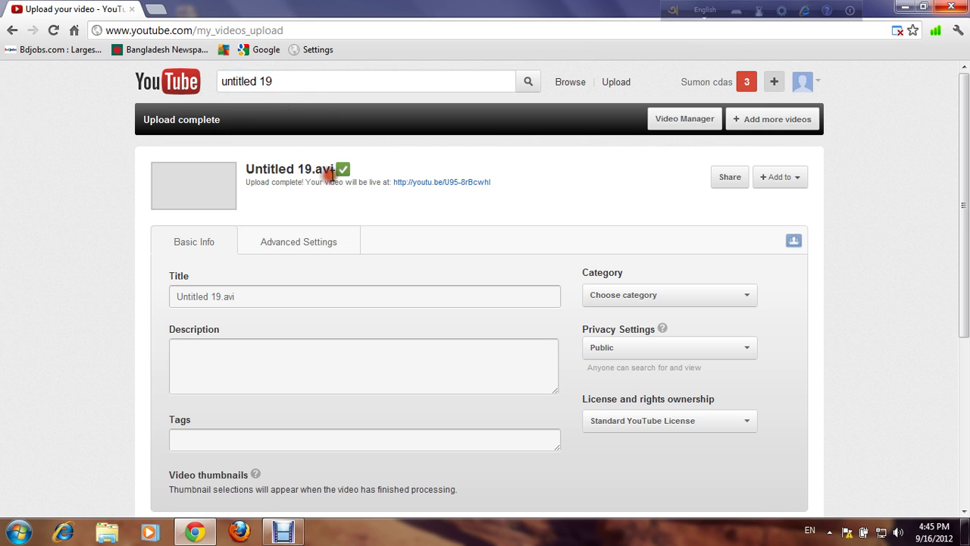
- Open the youtu.be watch page, check the quality menu, toggle full screen, then close the tab
click(426, 182)
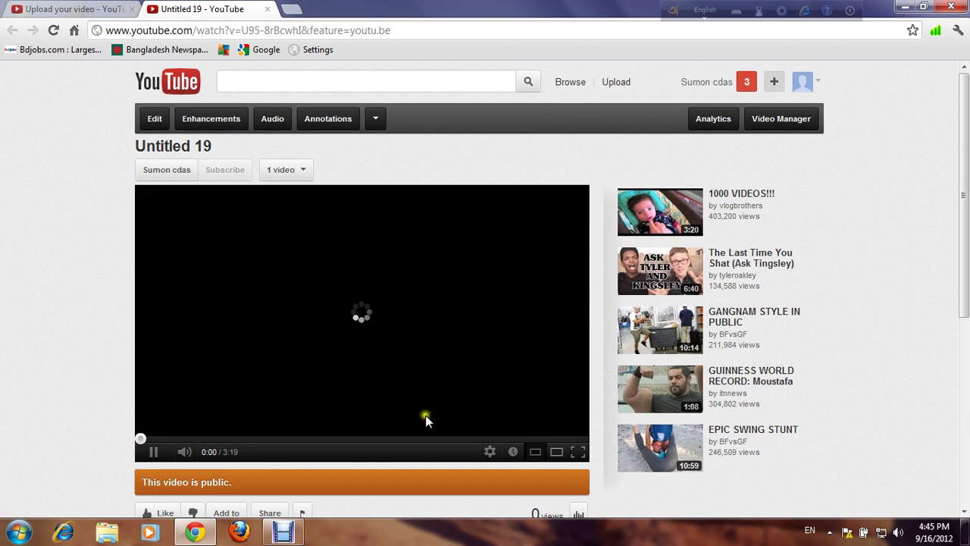
click(489, 451)
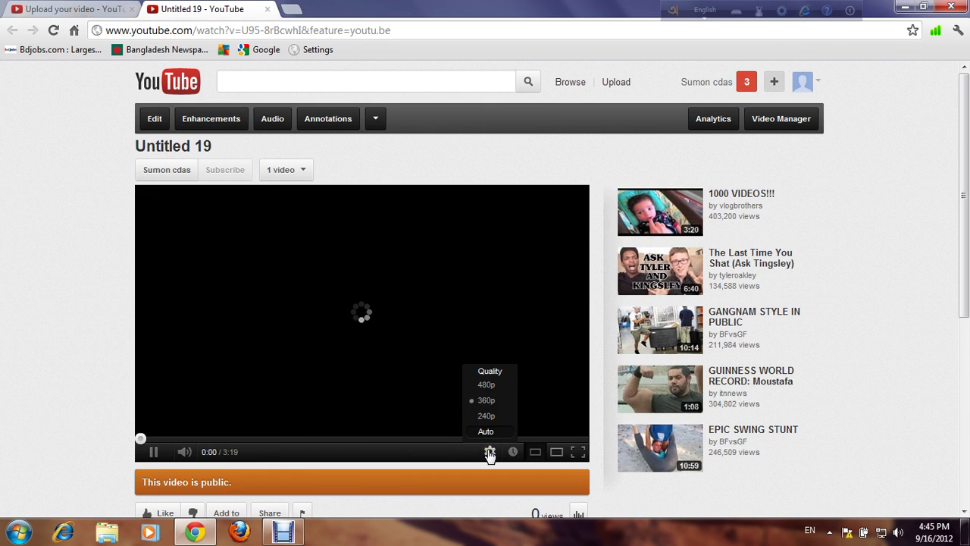
click(489, 451)
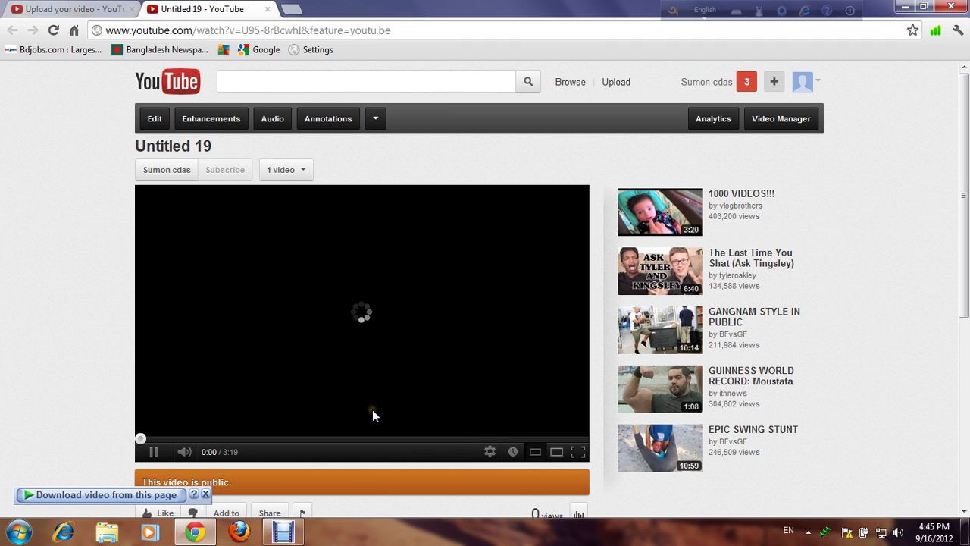
scroll(369, 403, down, 2)
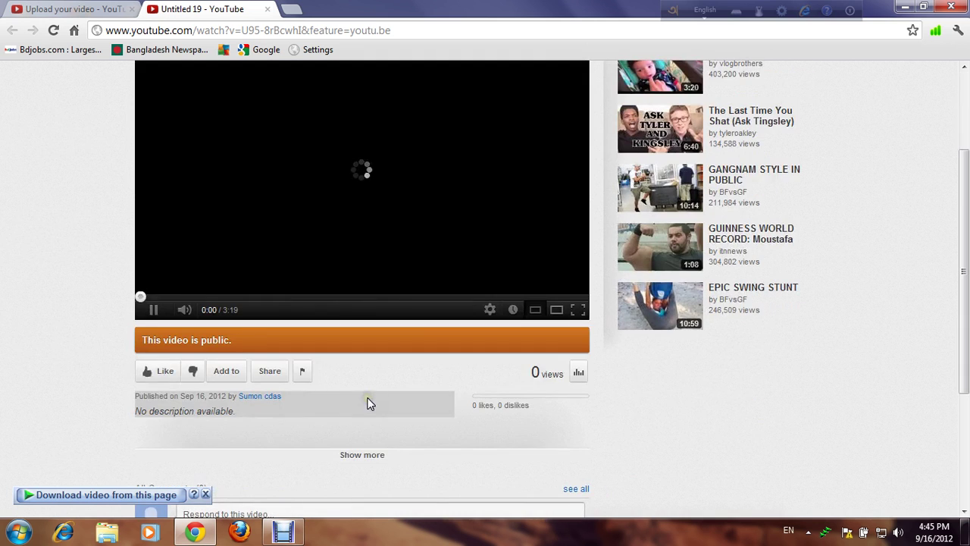
scroll(369, 403, up, 2)
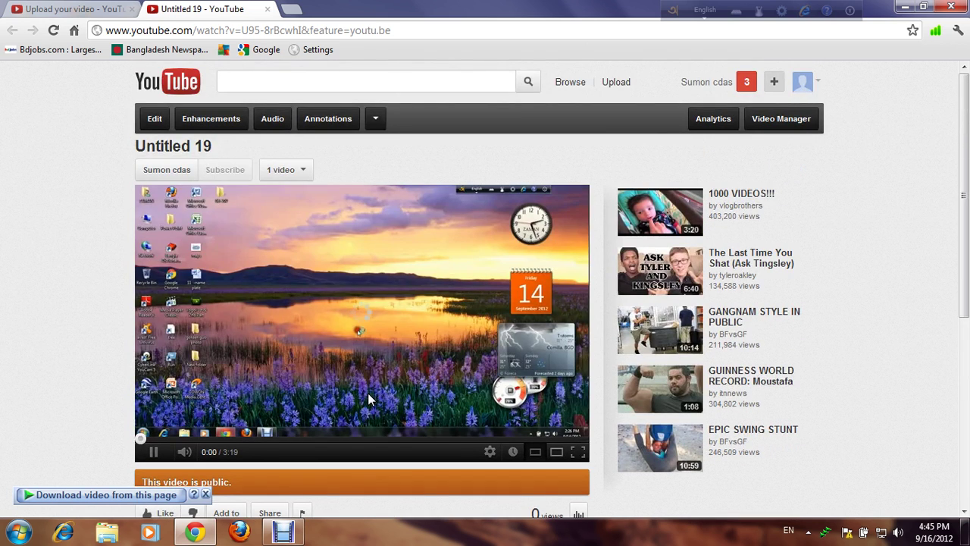
double_click(357, 330)
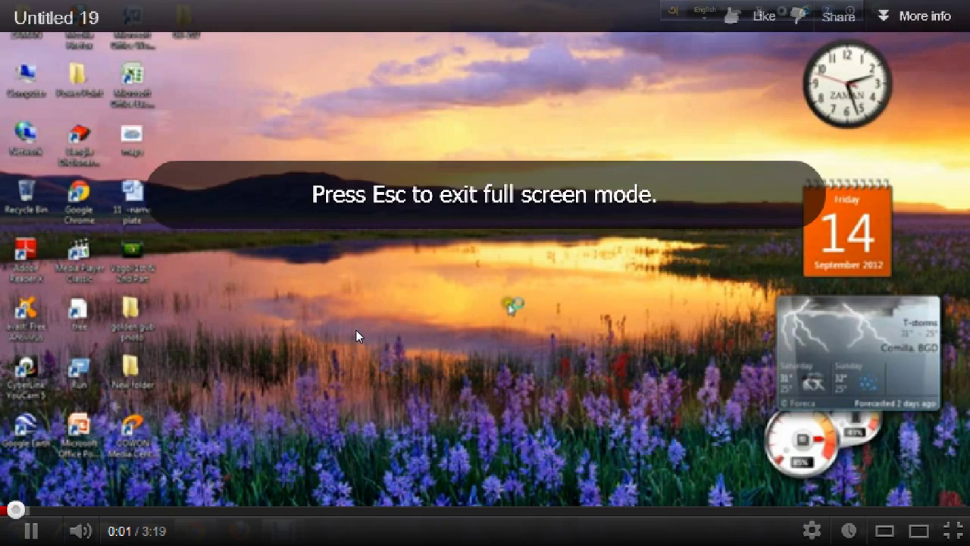
double_click(356, 330)
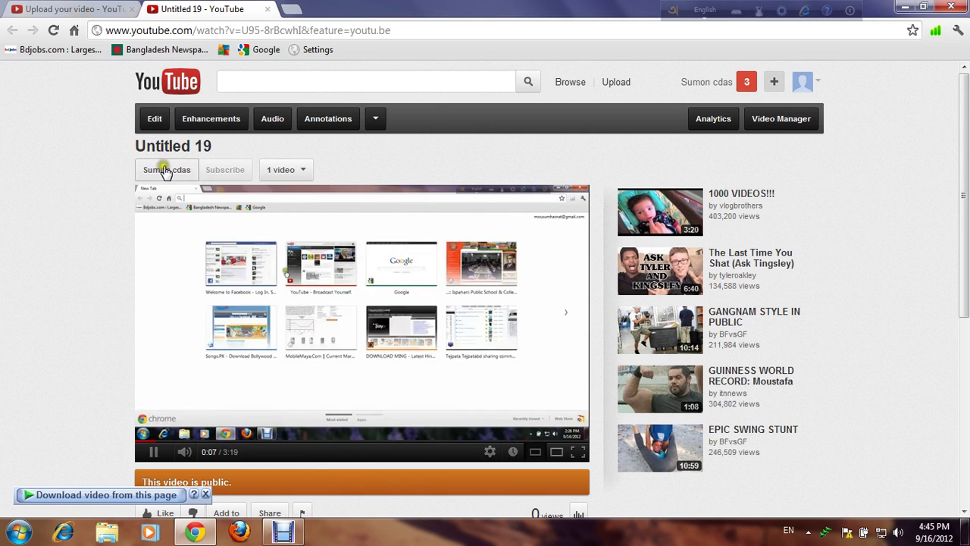
click(267, 10)
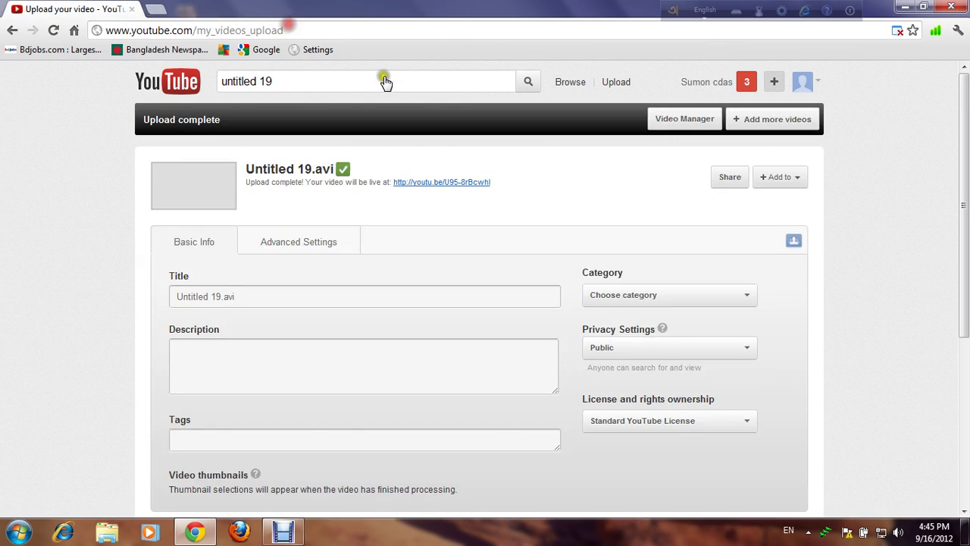
- Go to the YouTube home page, close the upload tab and search for 'untitled 19'
click(314, 79)
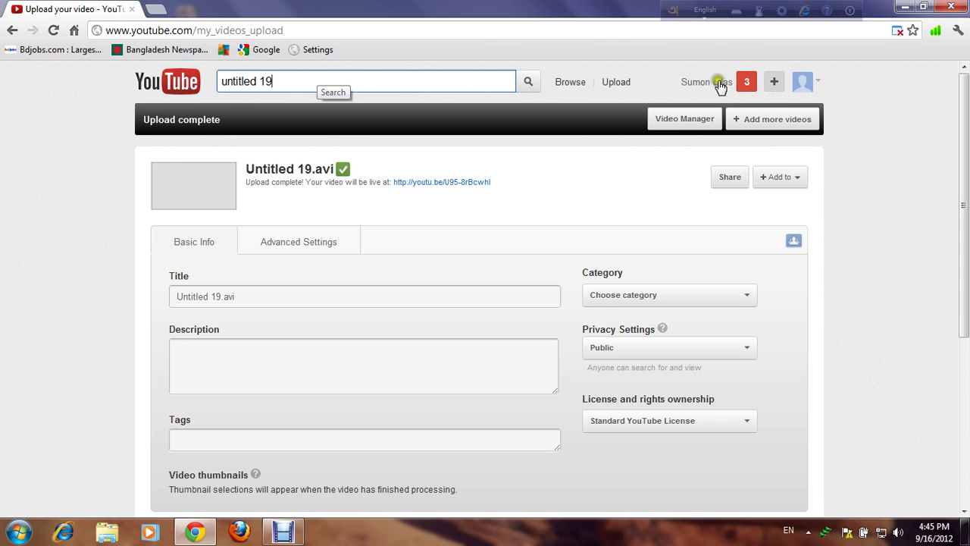
click(168, 81)
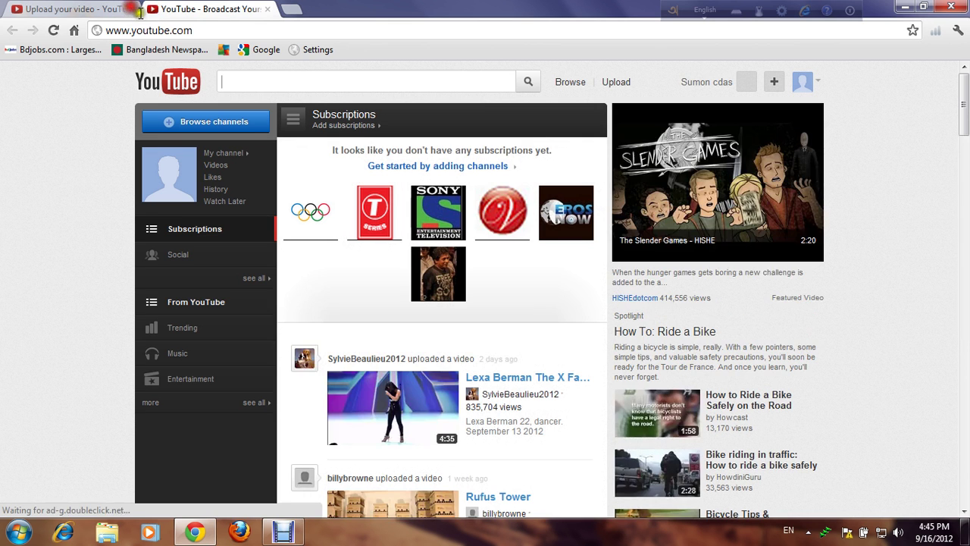
click(131, 9)
text(u)
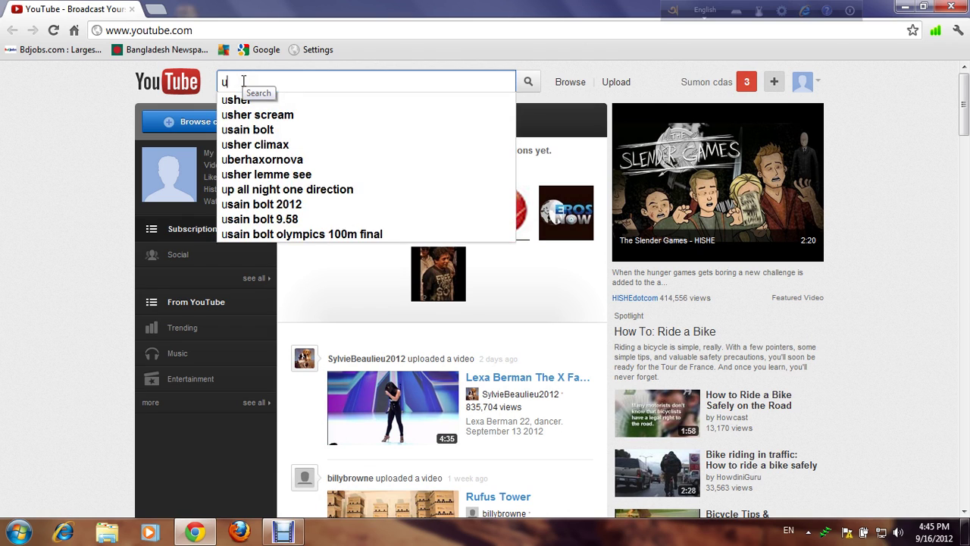
text(ntitled)
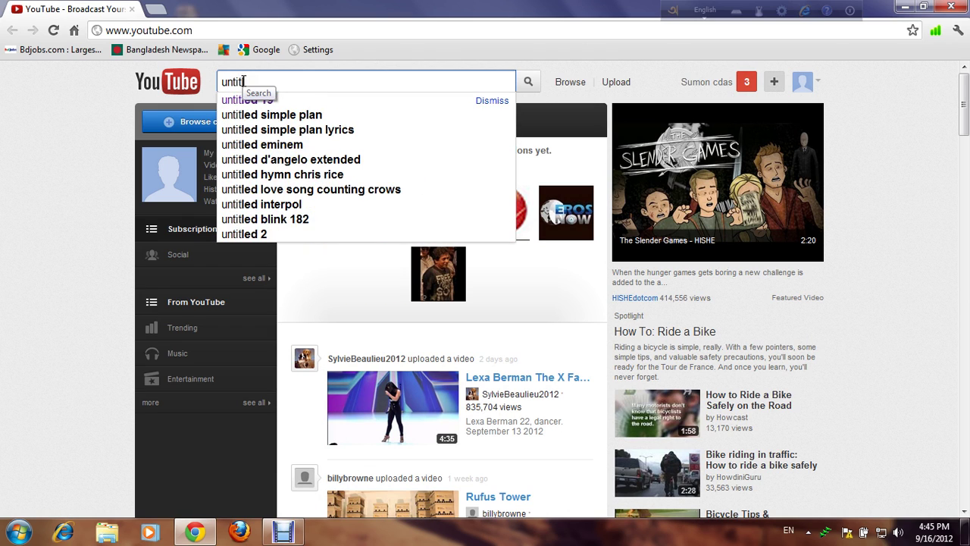
text( 19.avi)
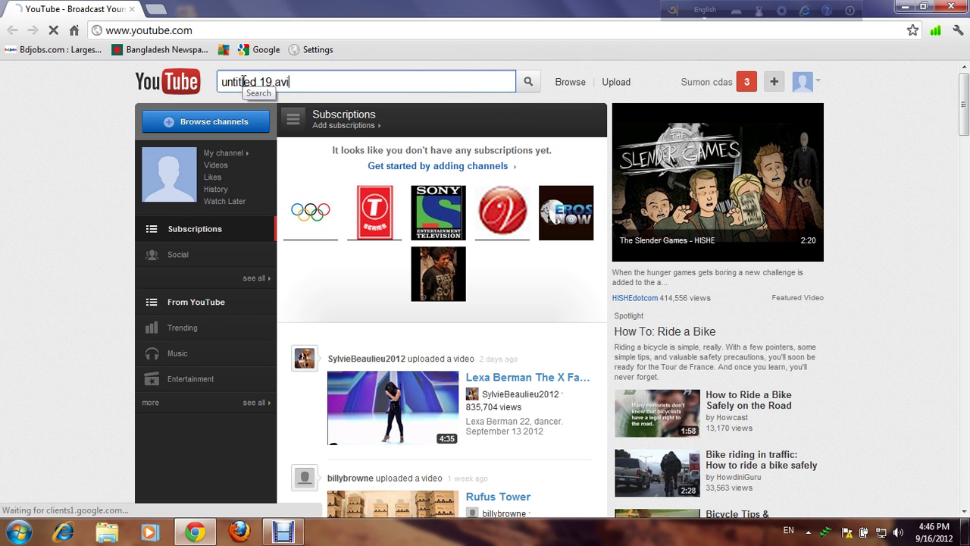
key(Return)
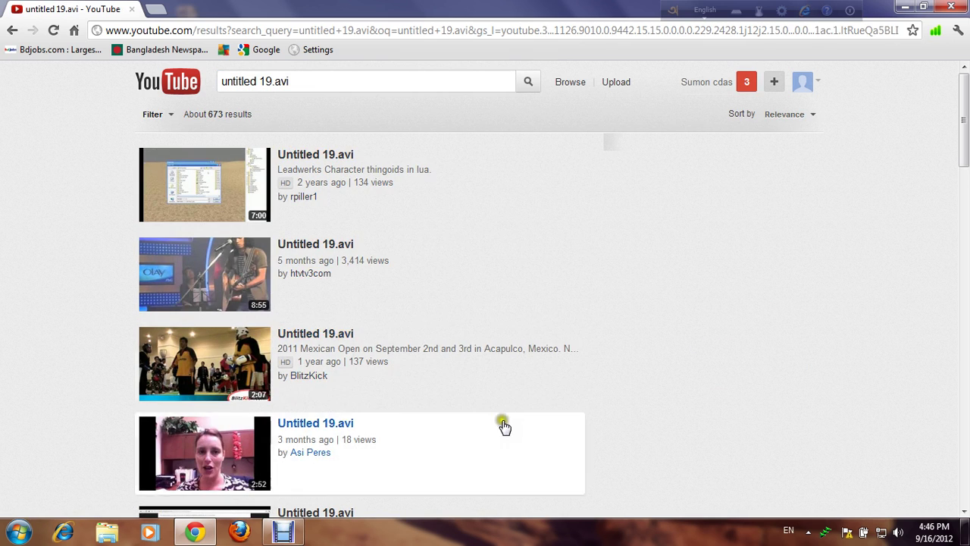
- Scroll through the search results and move to the second page
scroll(497, 425, down, 2)
scroll(493, 424, down, 7)
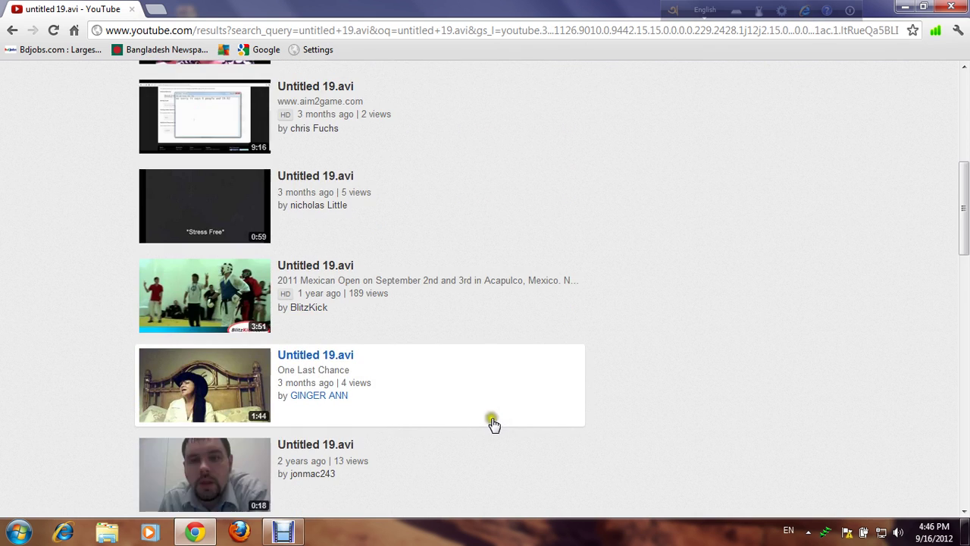
scroll(494, 423, down, 6)
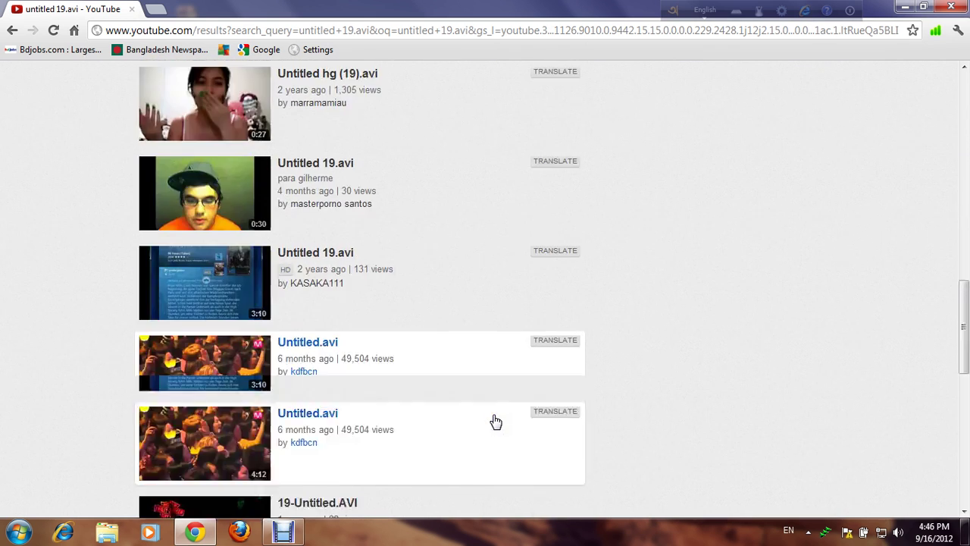
scroll(496, 422, down, 5)
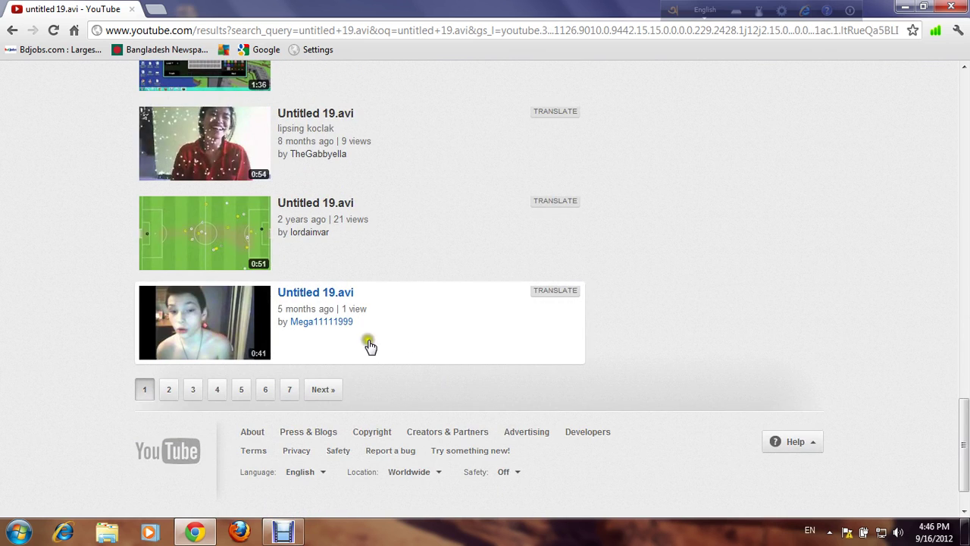
scroll(414, 366, up, 5)
scroll(418, 367, up, 15)
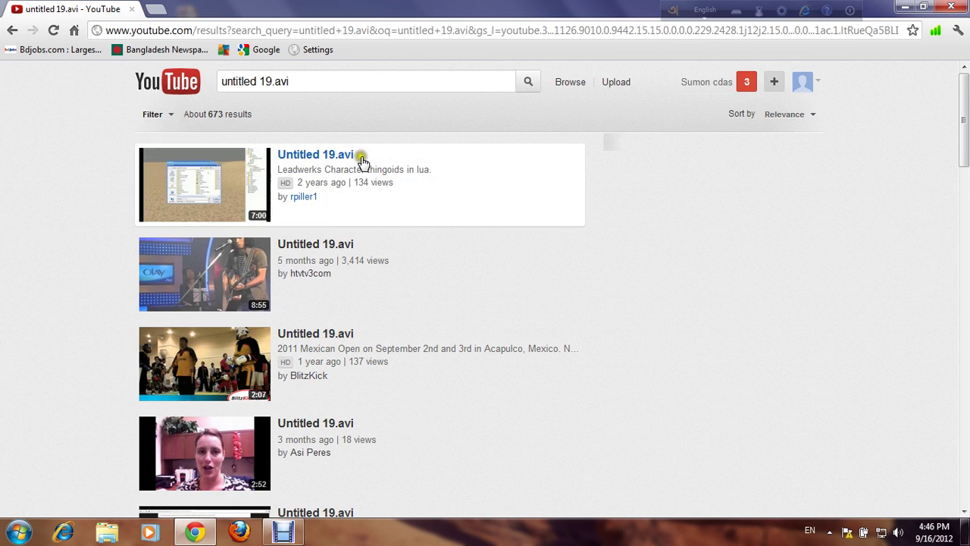
click(312, 85)
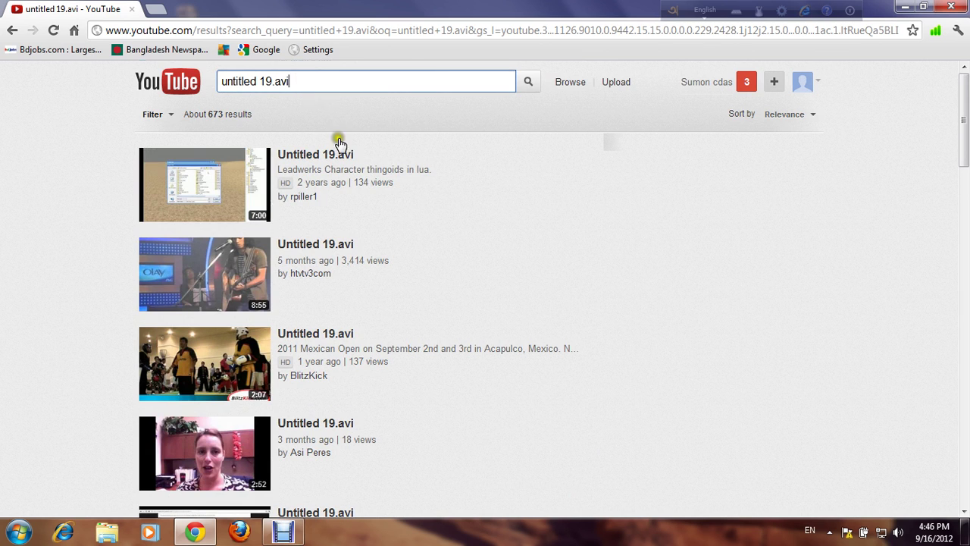
scroll(346, 418, down, 20)
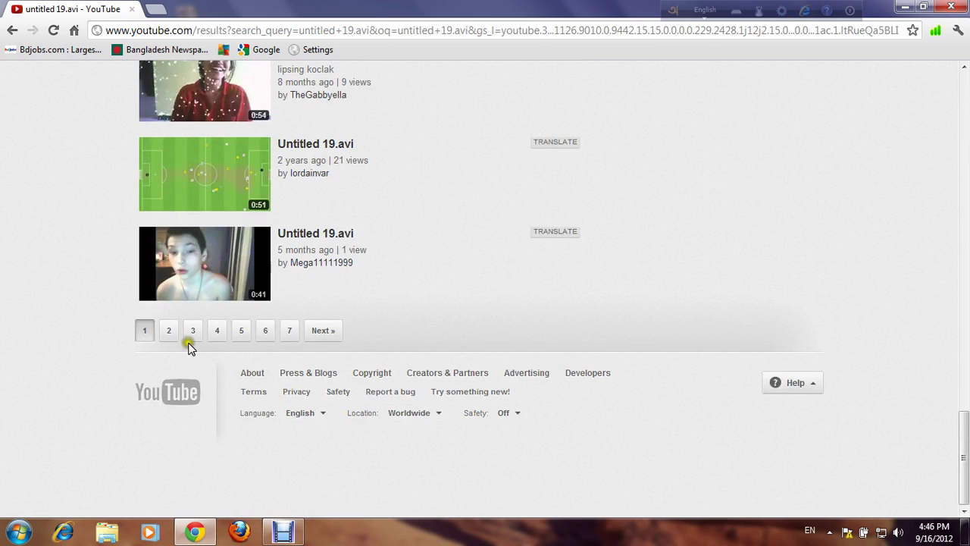
click(323, 330)
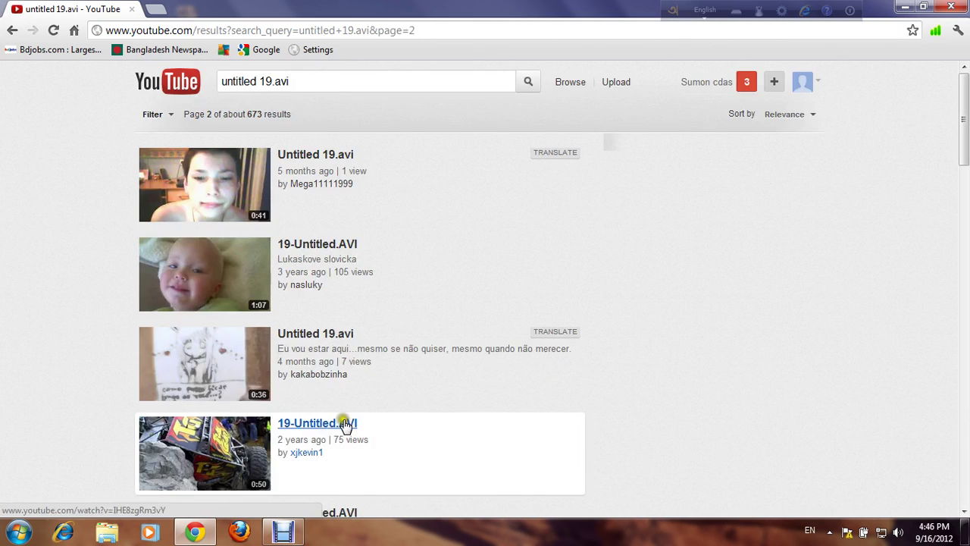